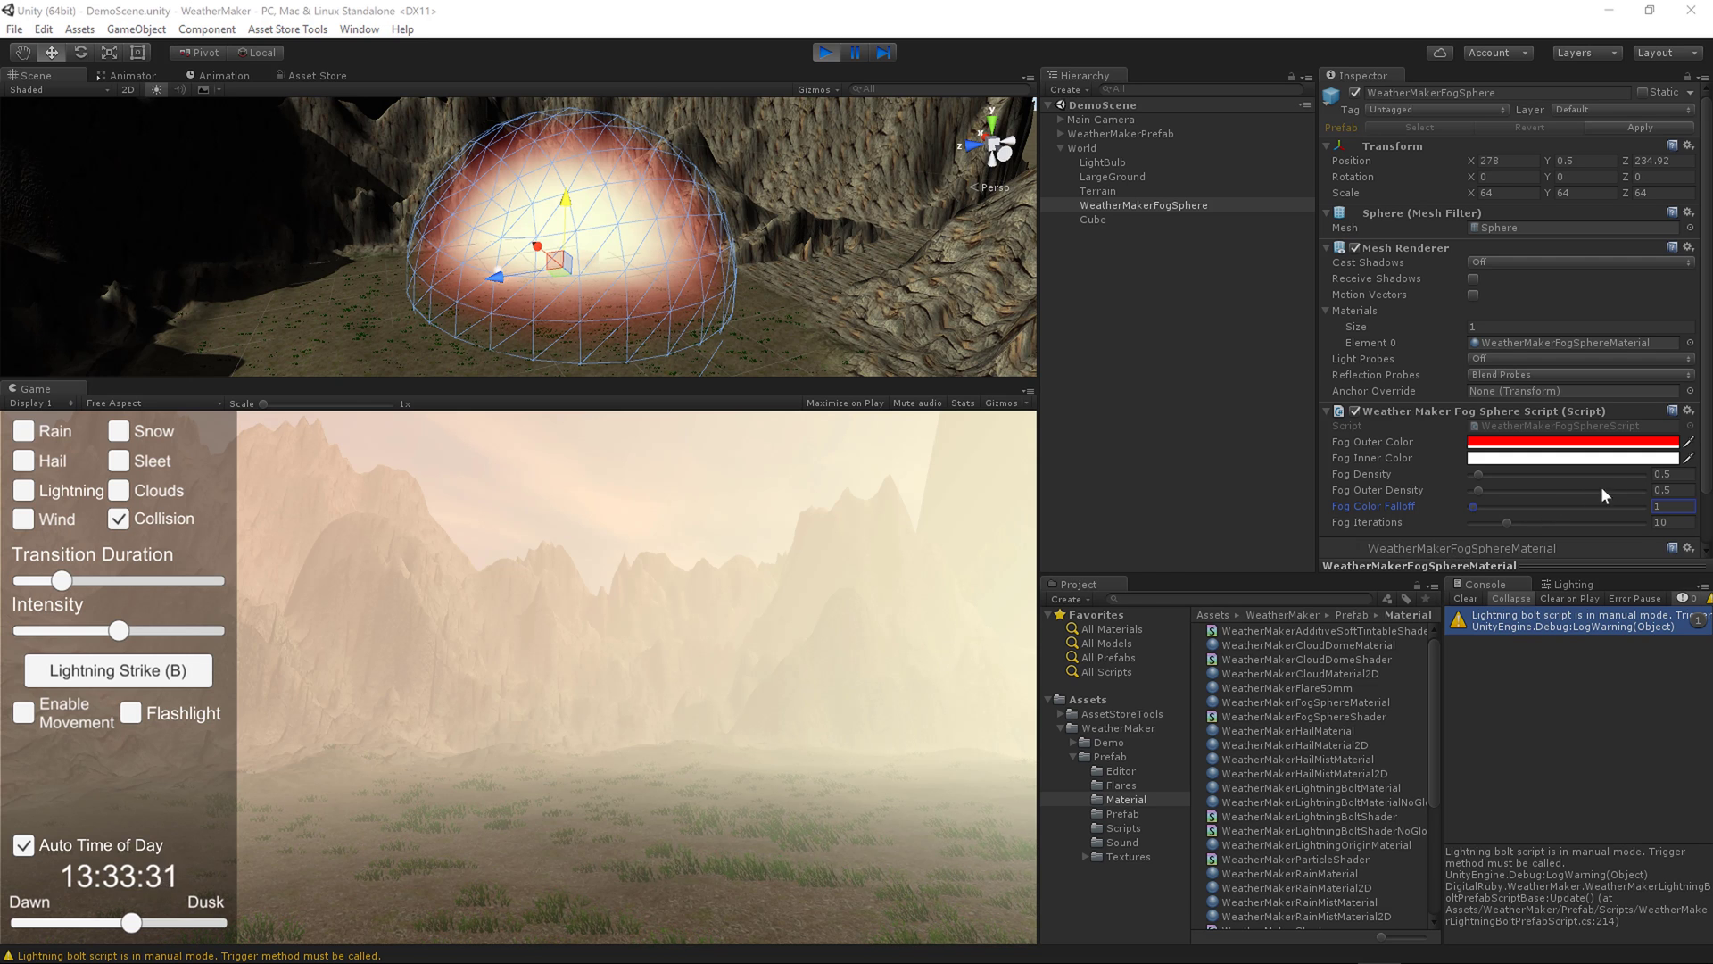
- Undo the recent fog sphere changes until the Fog Outer Color is back to cyan
mouse_move(1706, 473)
left_mouse_down()
mouse_move(1705, 489)
mouse_move(1705, 473)
left_mouse_up()
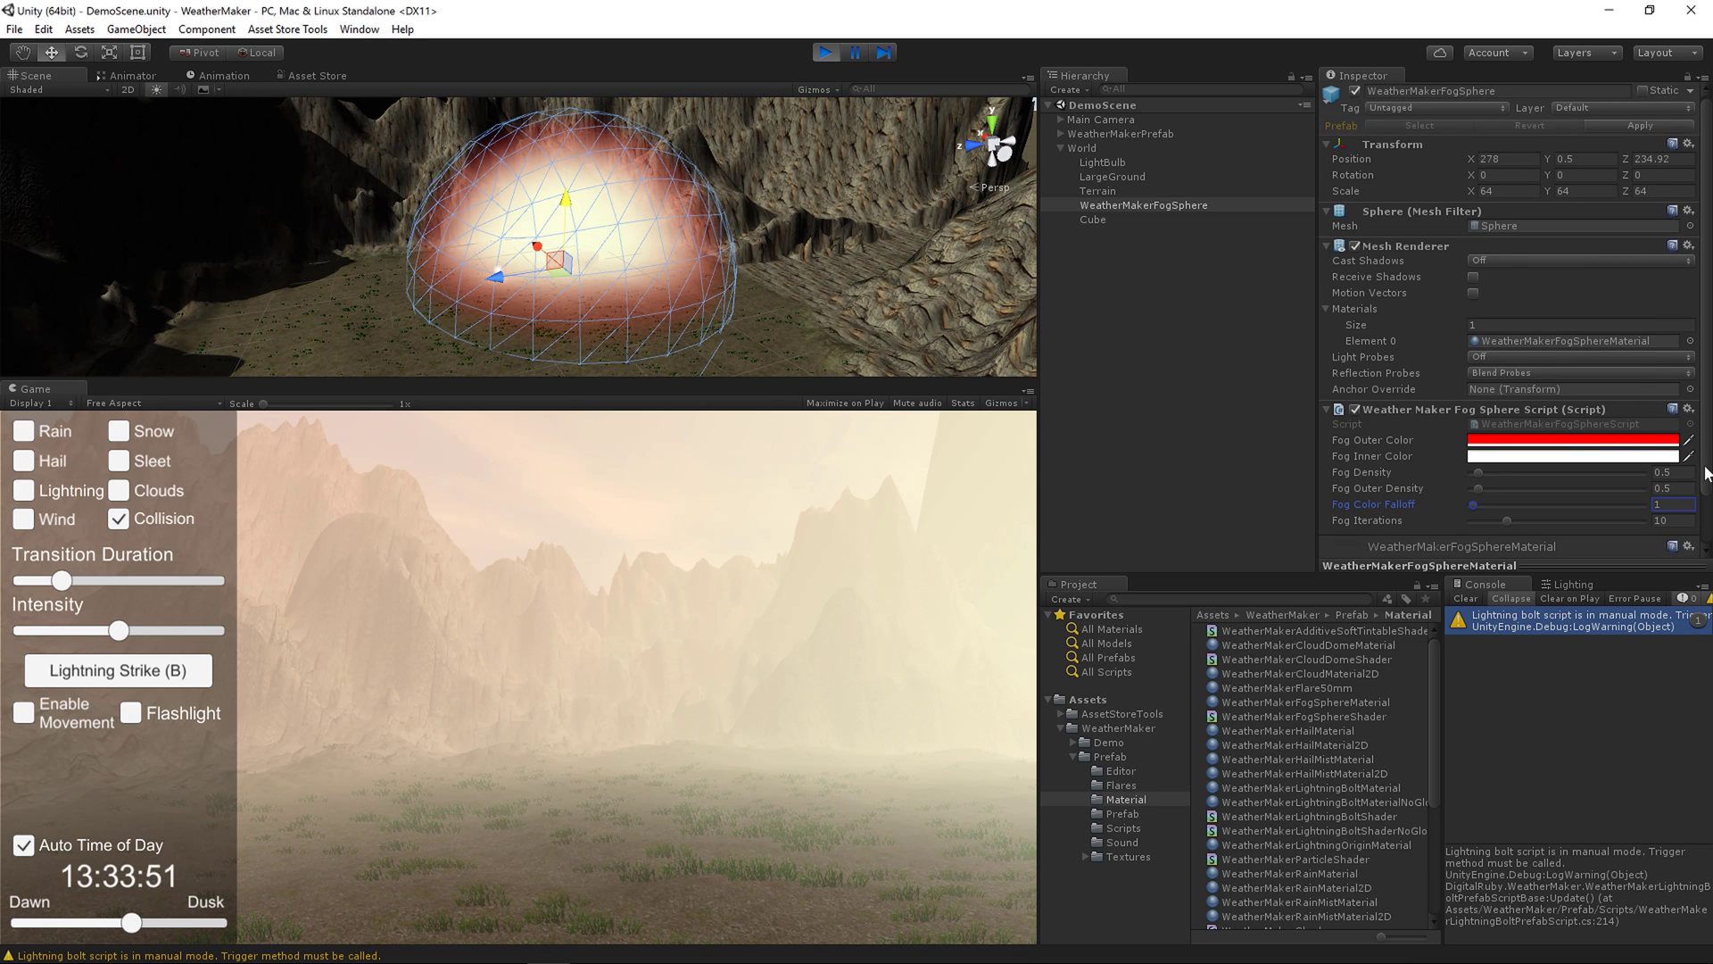
key("ctrl+z")
key("ctrl+z")
key("ctrl+z")
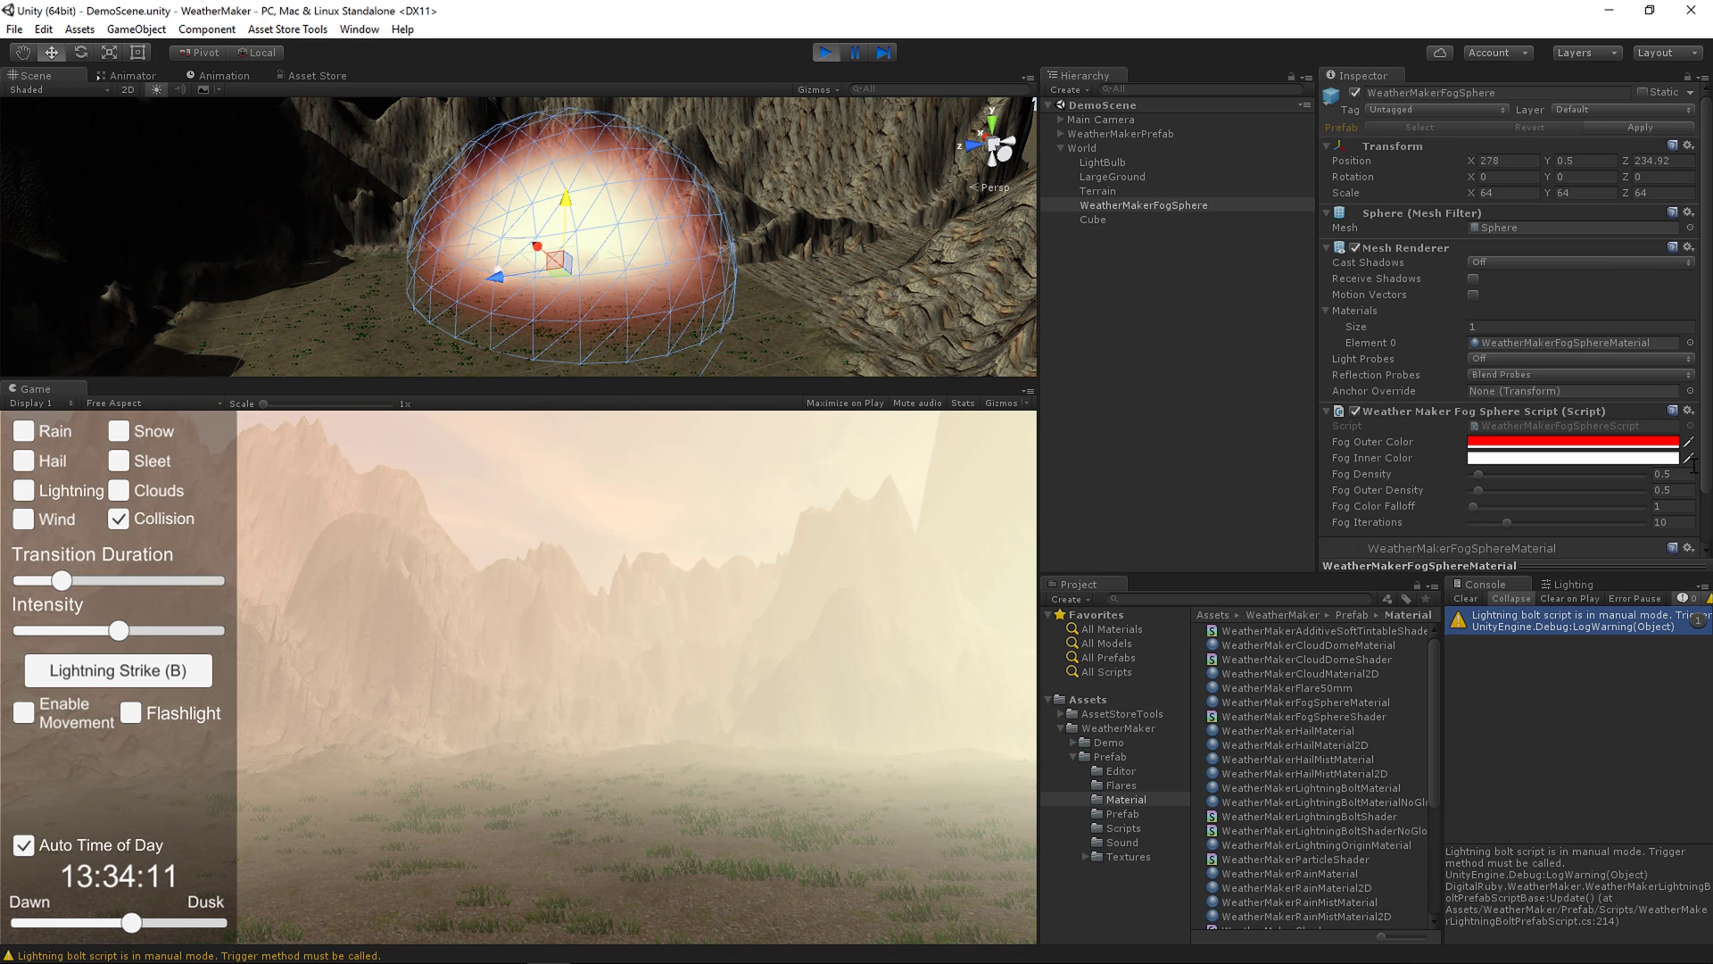
key("ctrl+z")
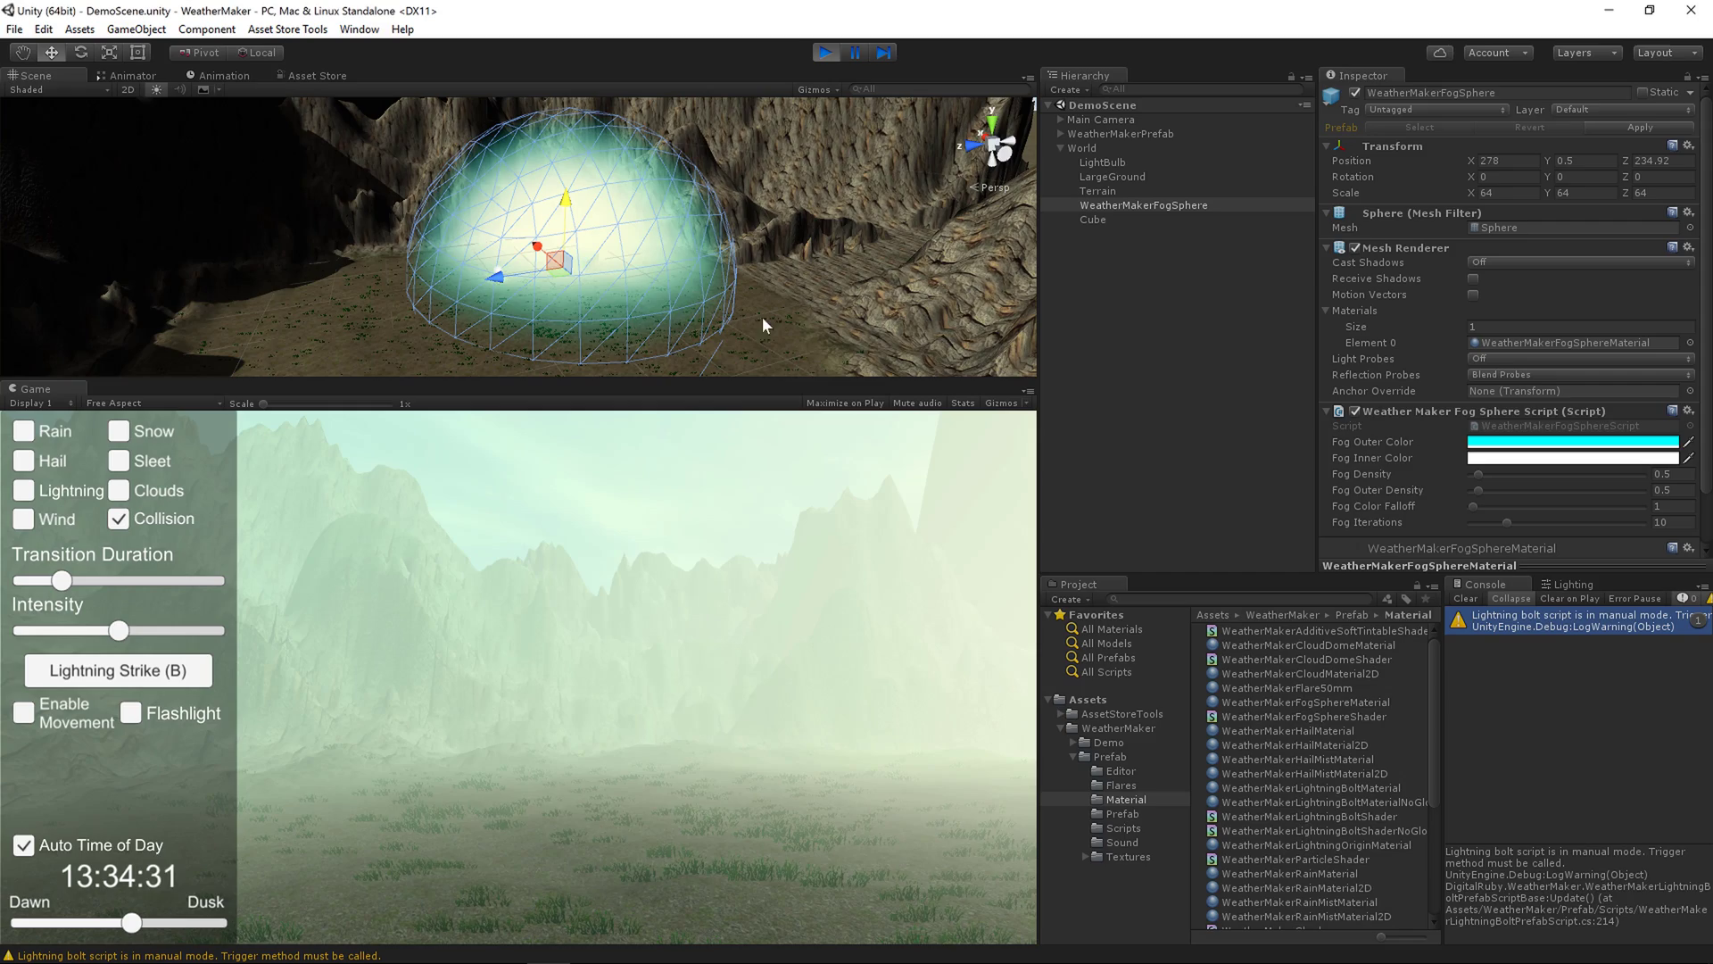
- Enable movement in the running game, walk out of the fog sphere to view it from outside, and disable movement
key("m")
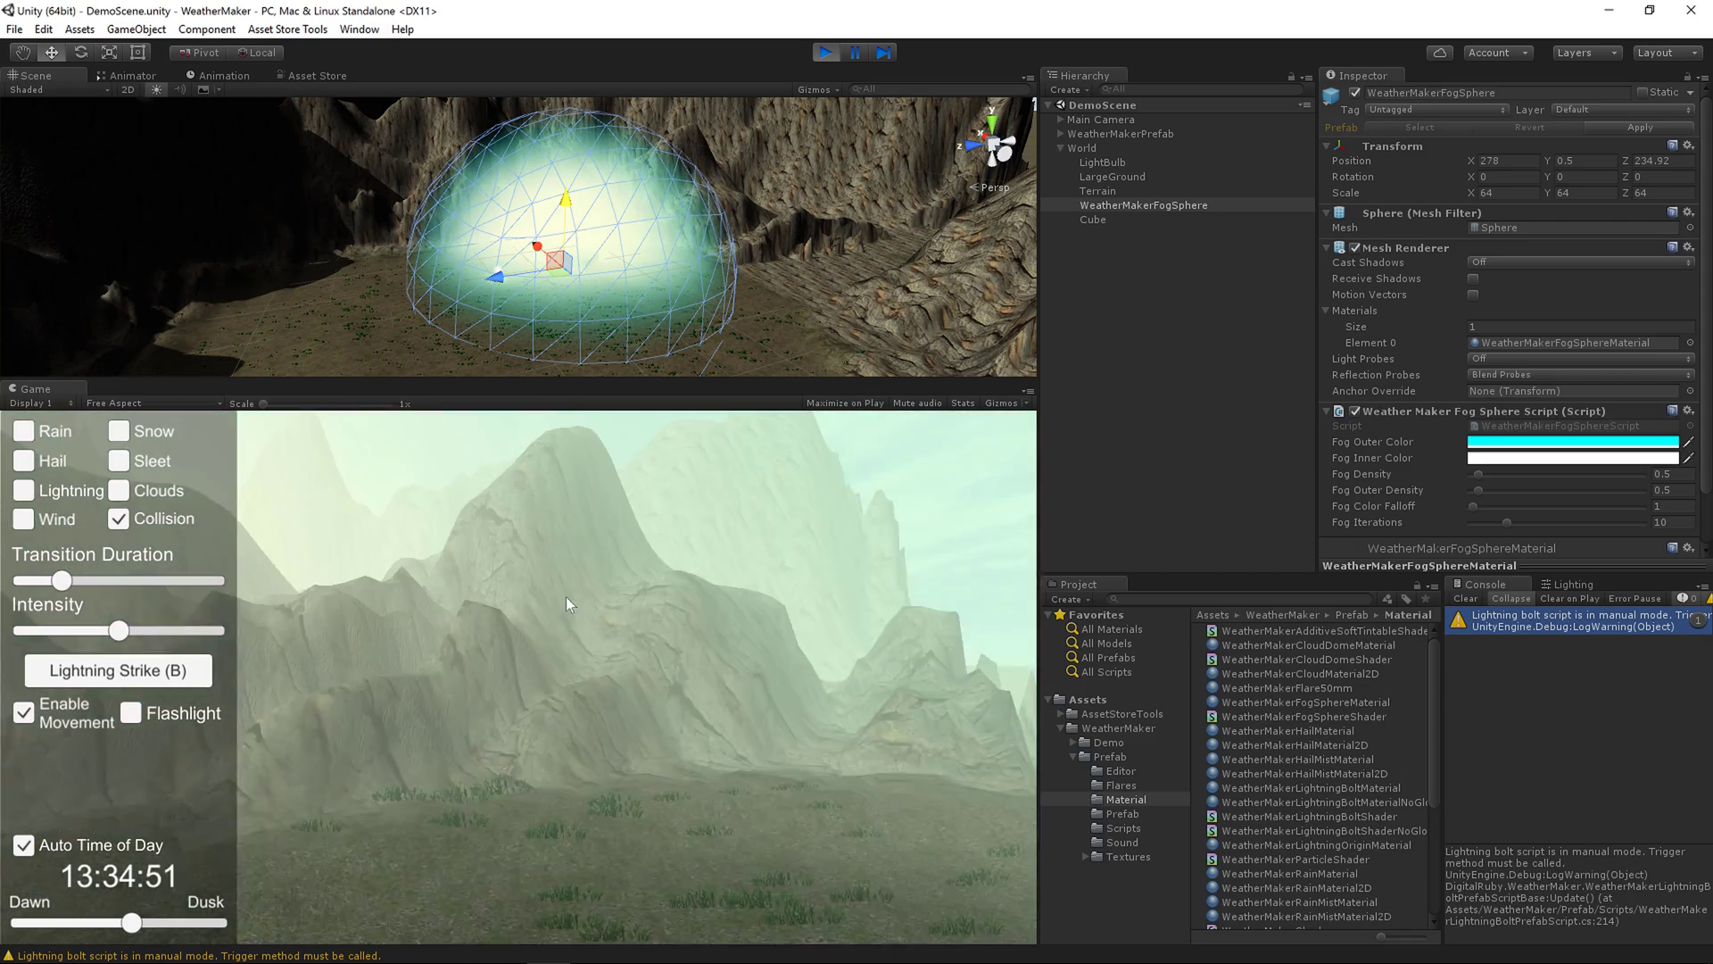
key("w")
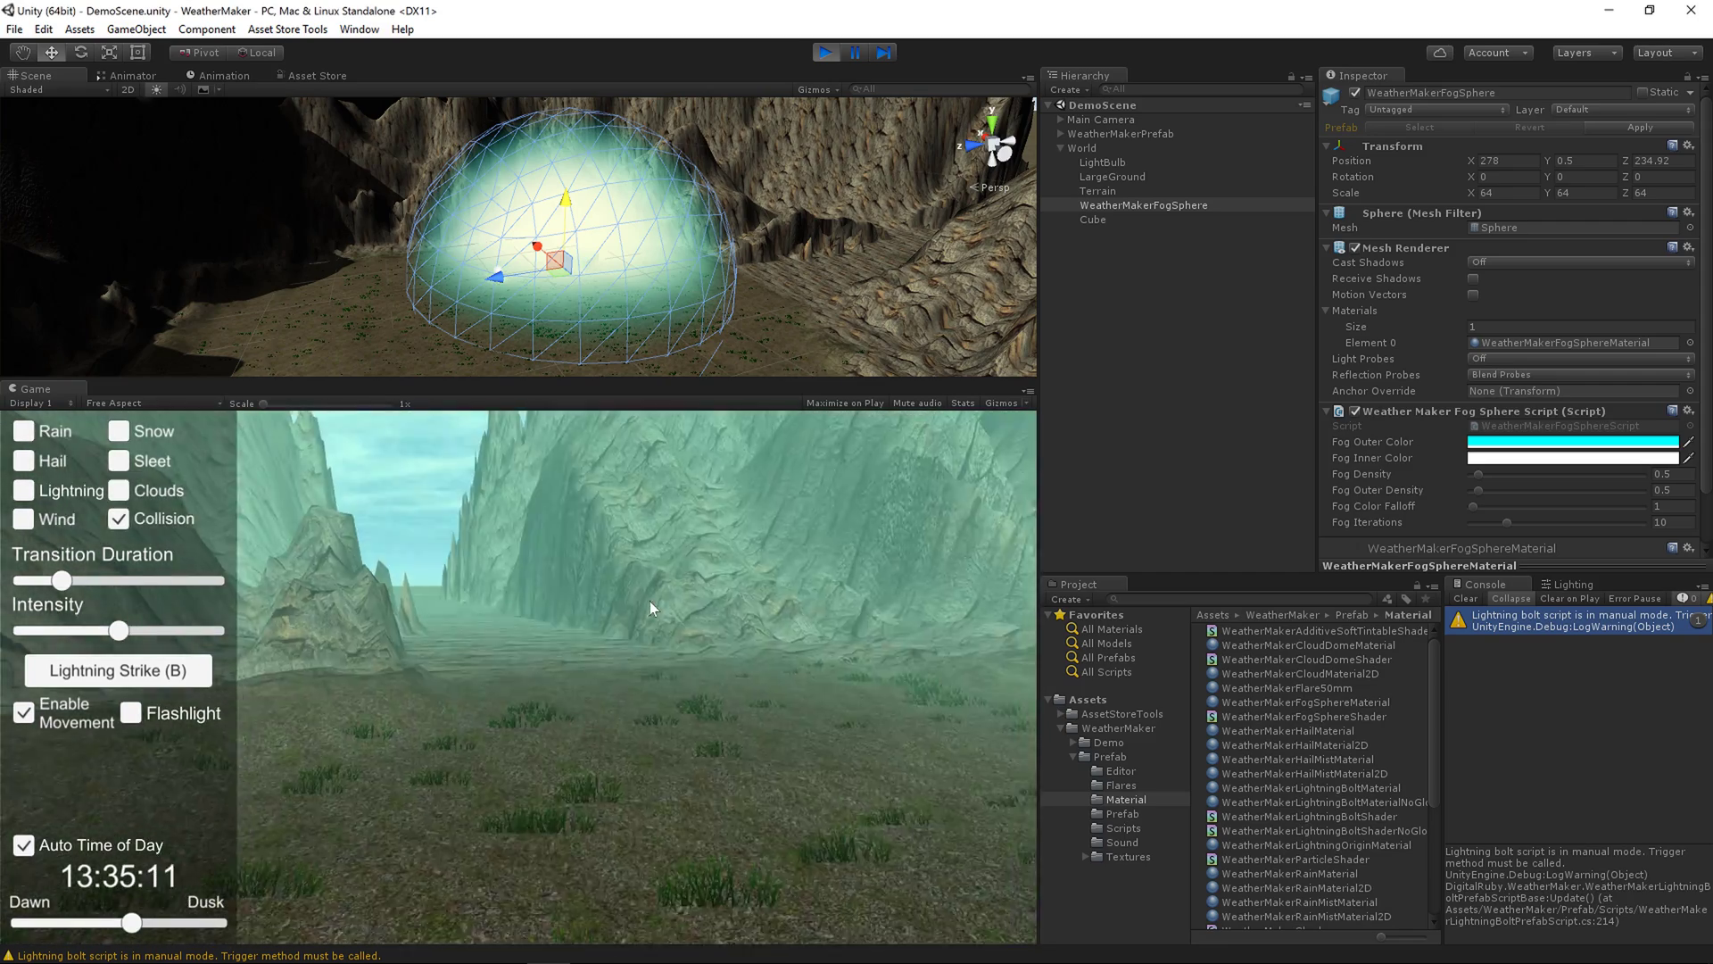
key("w")
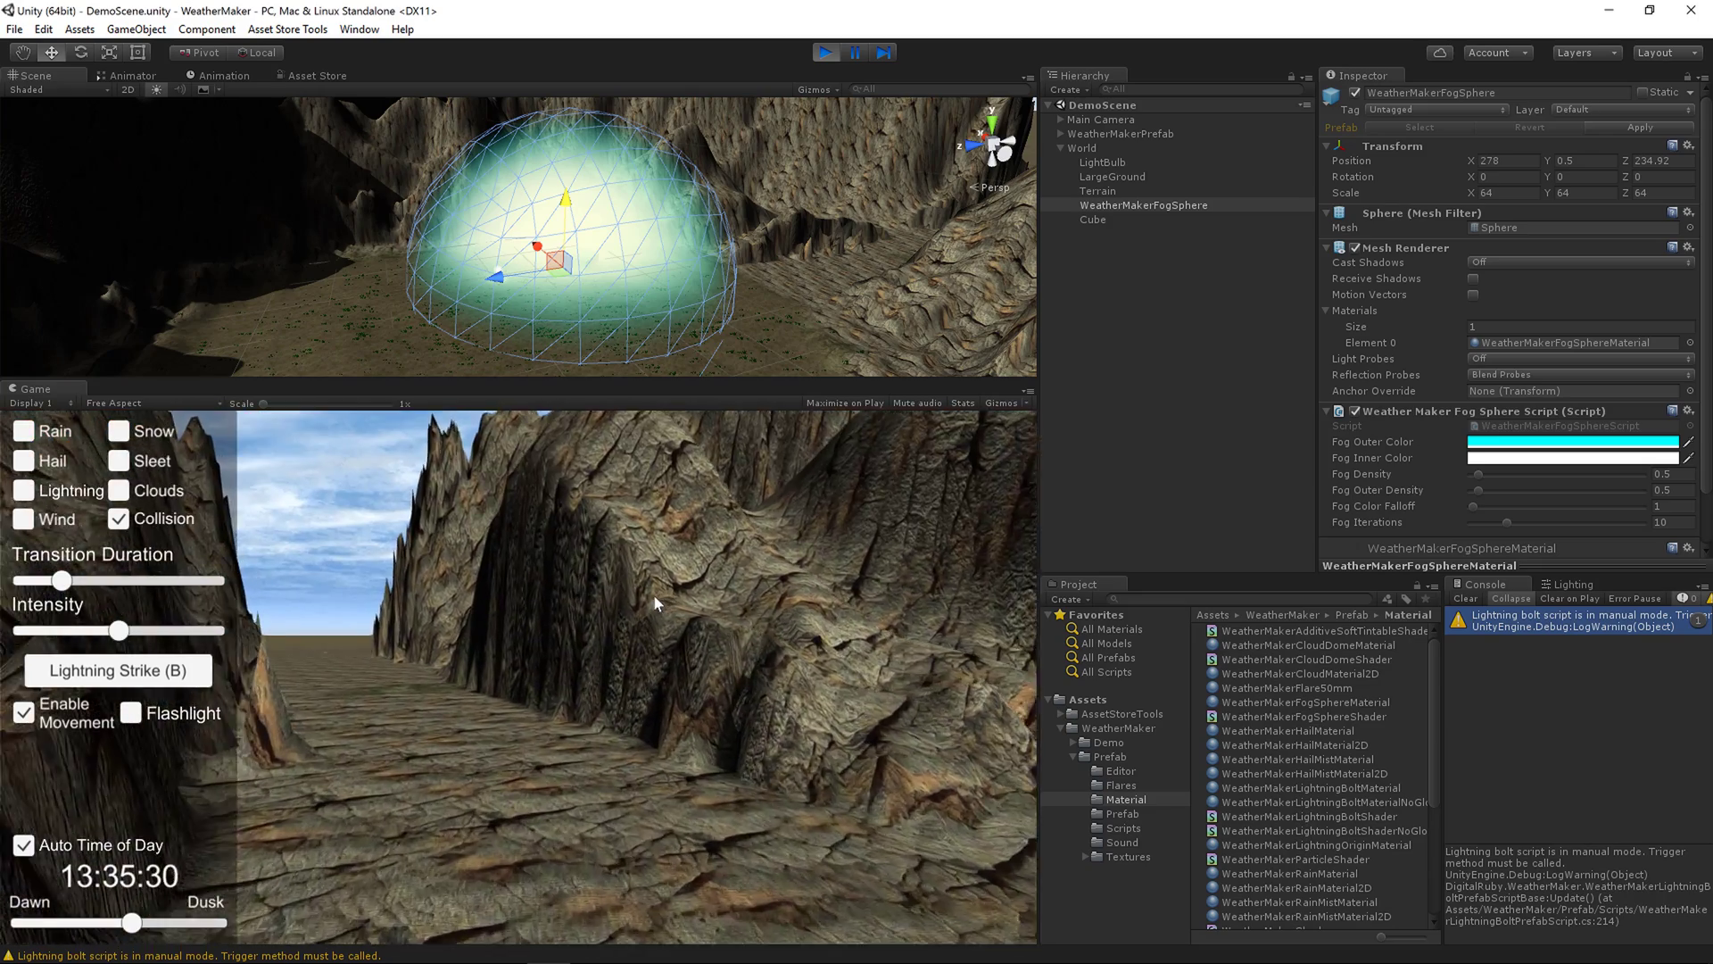
key("w")
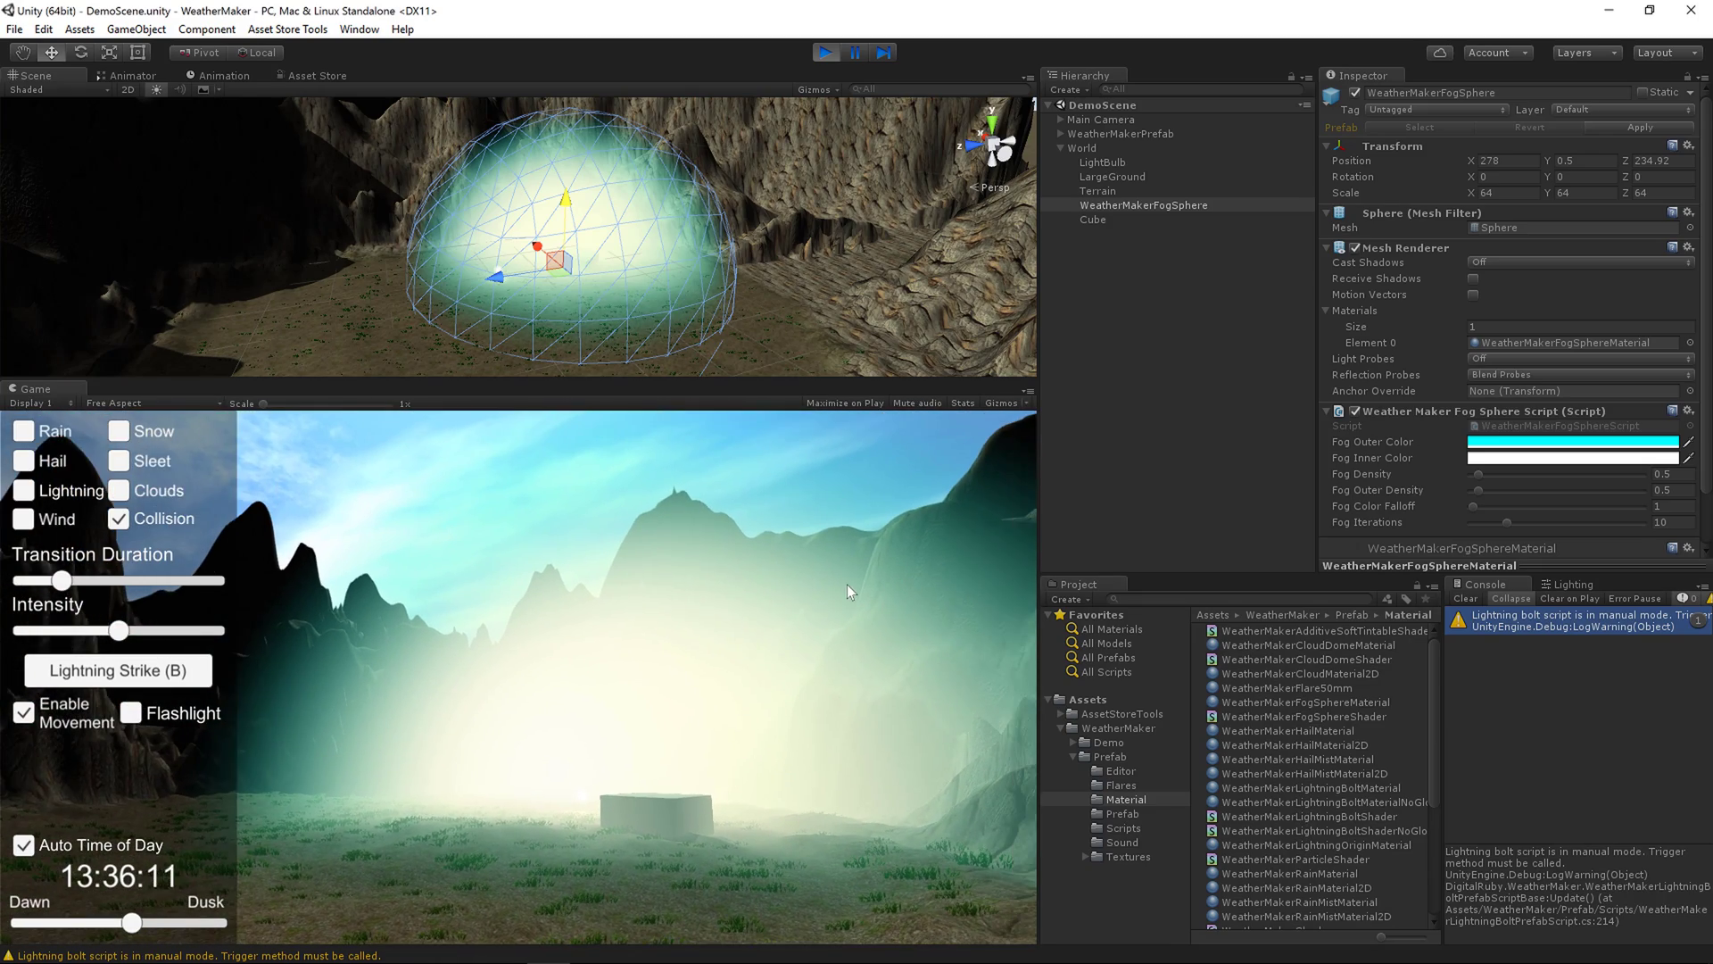
key("m")
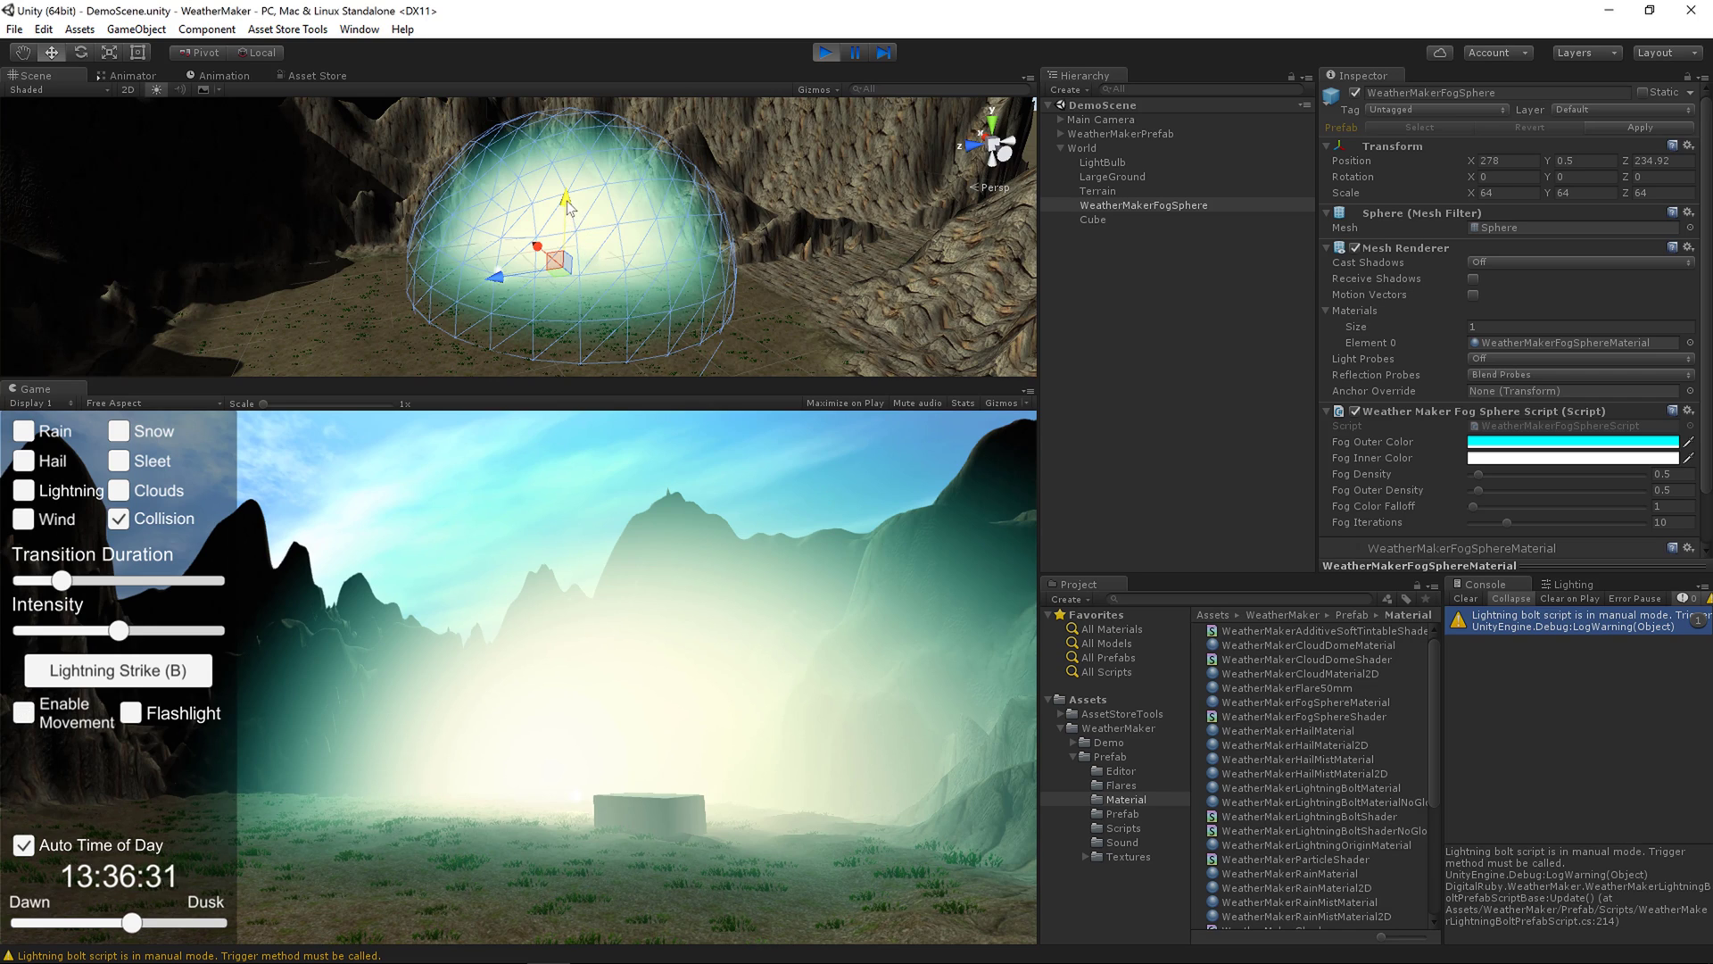
- Walk into the cyan fog past the cube to the light bulb, and back out to inspect the fog from inside and outside
left_click_drag(568, 207, 725, 245)
left_click(740, 687)
key("m")
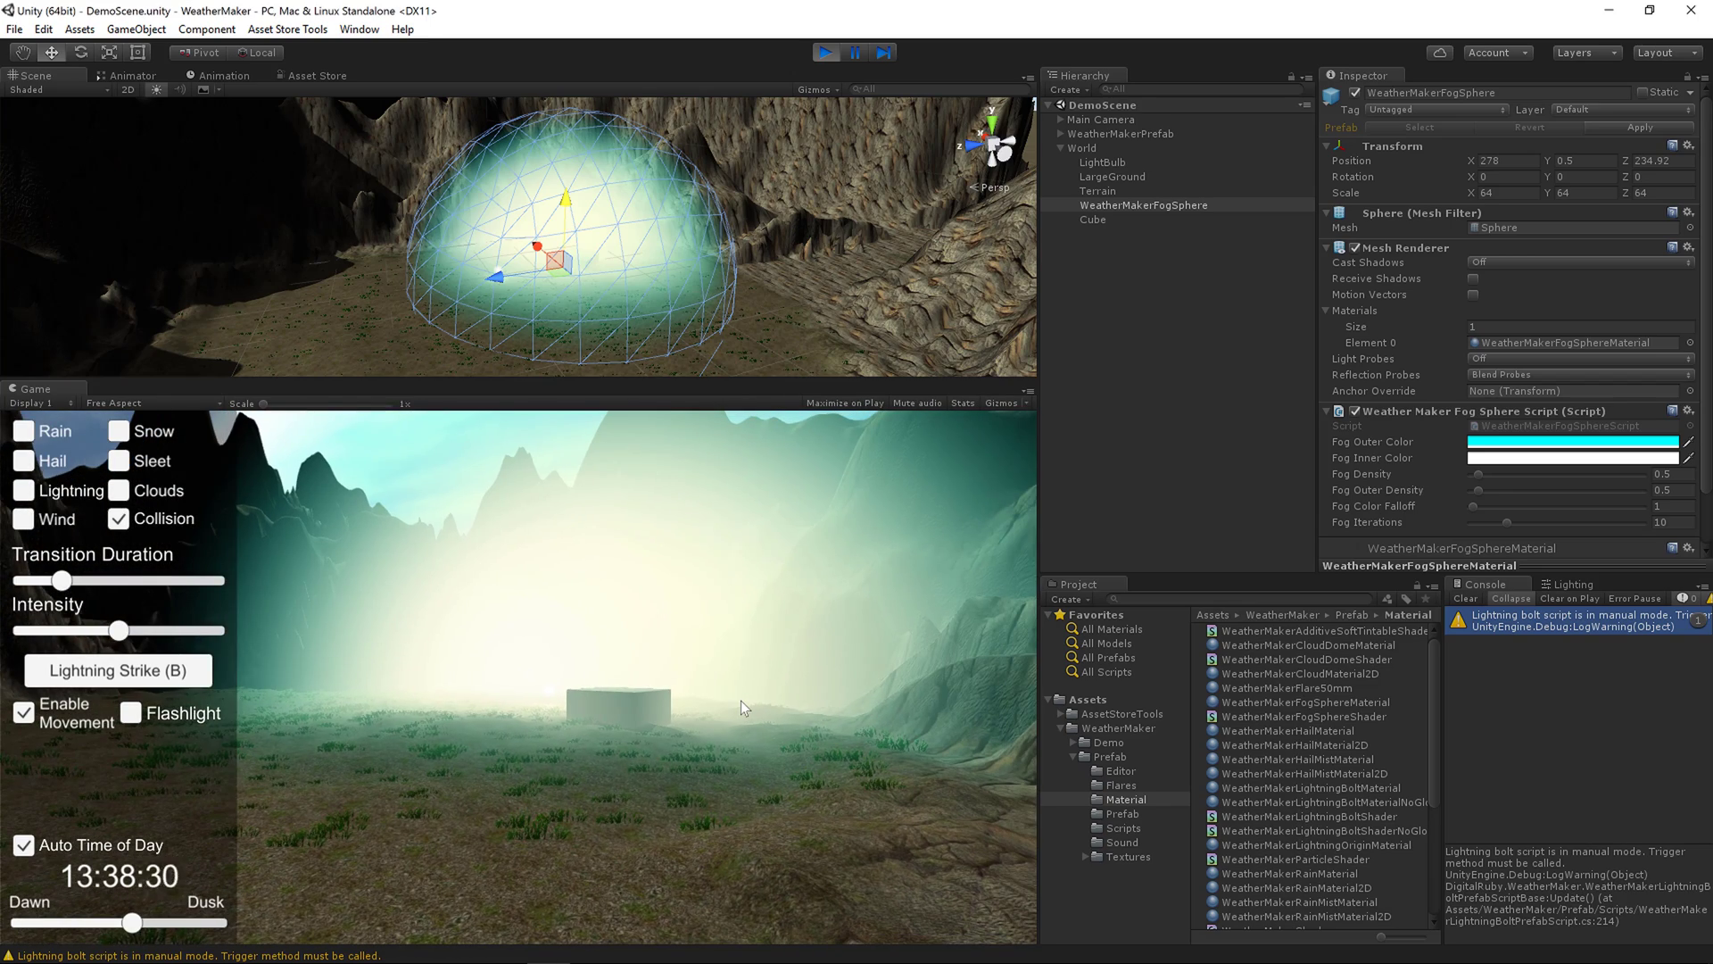
key("w")
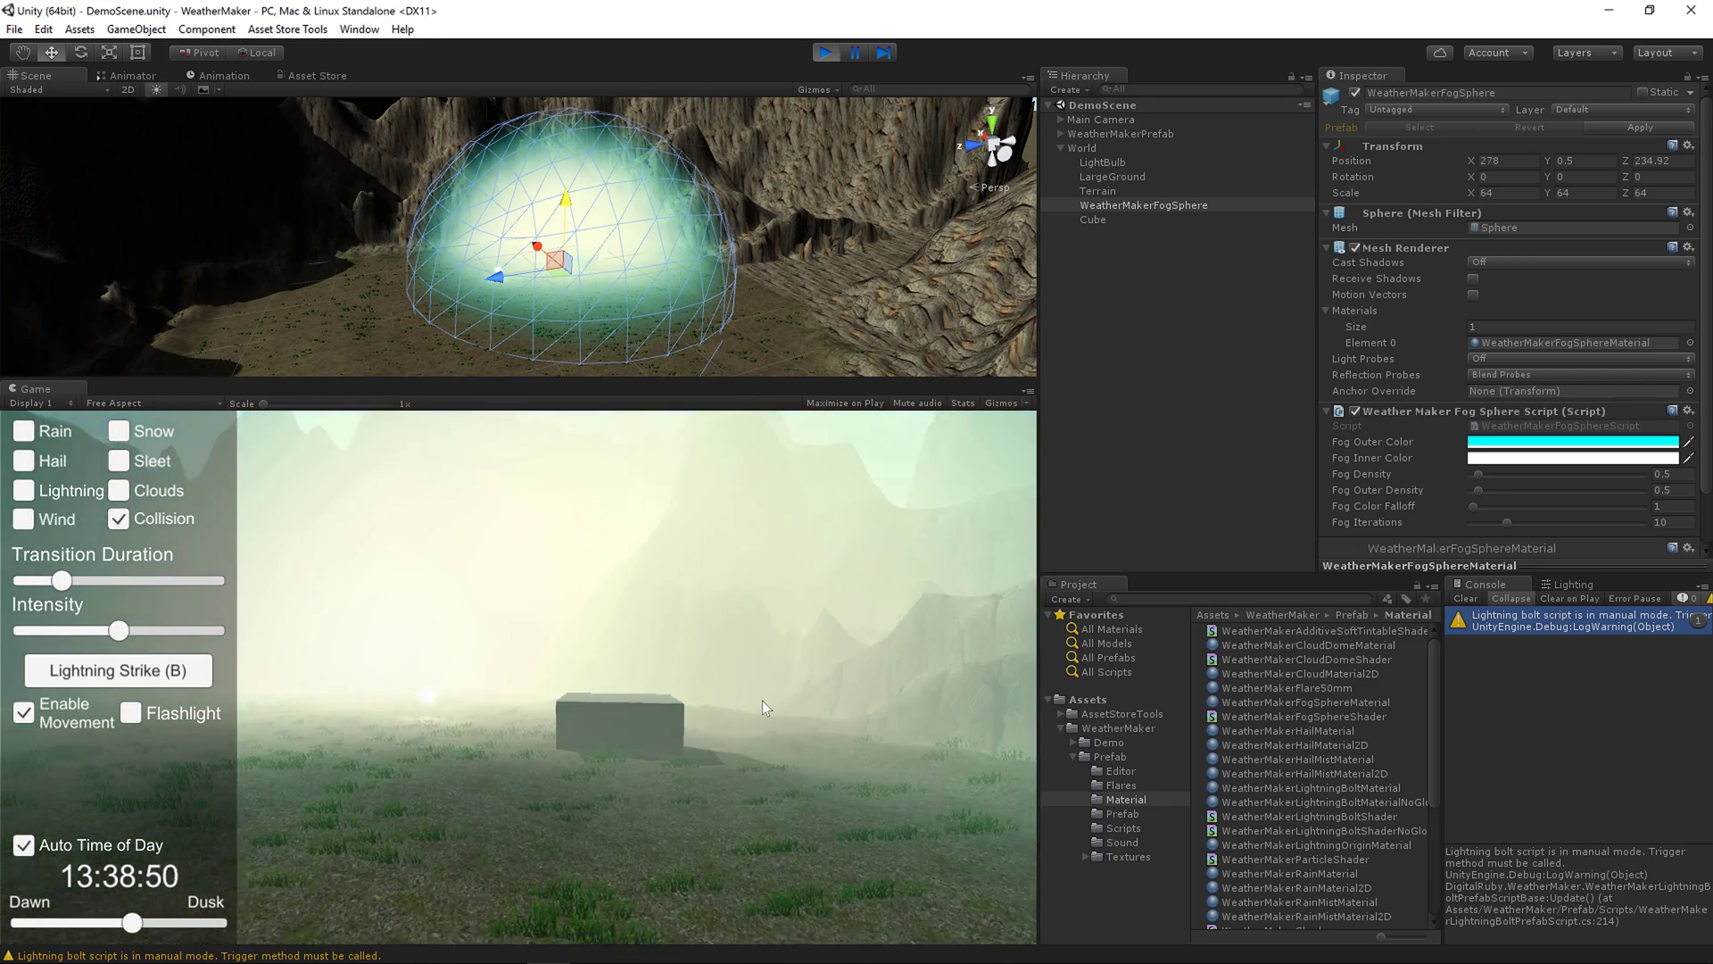
key("w")
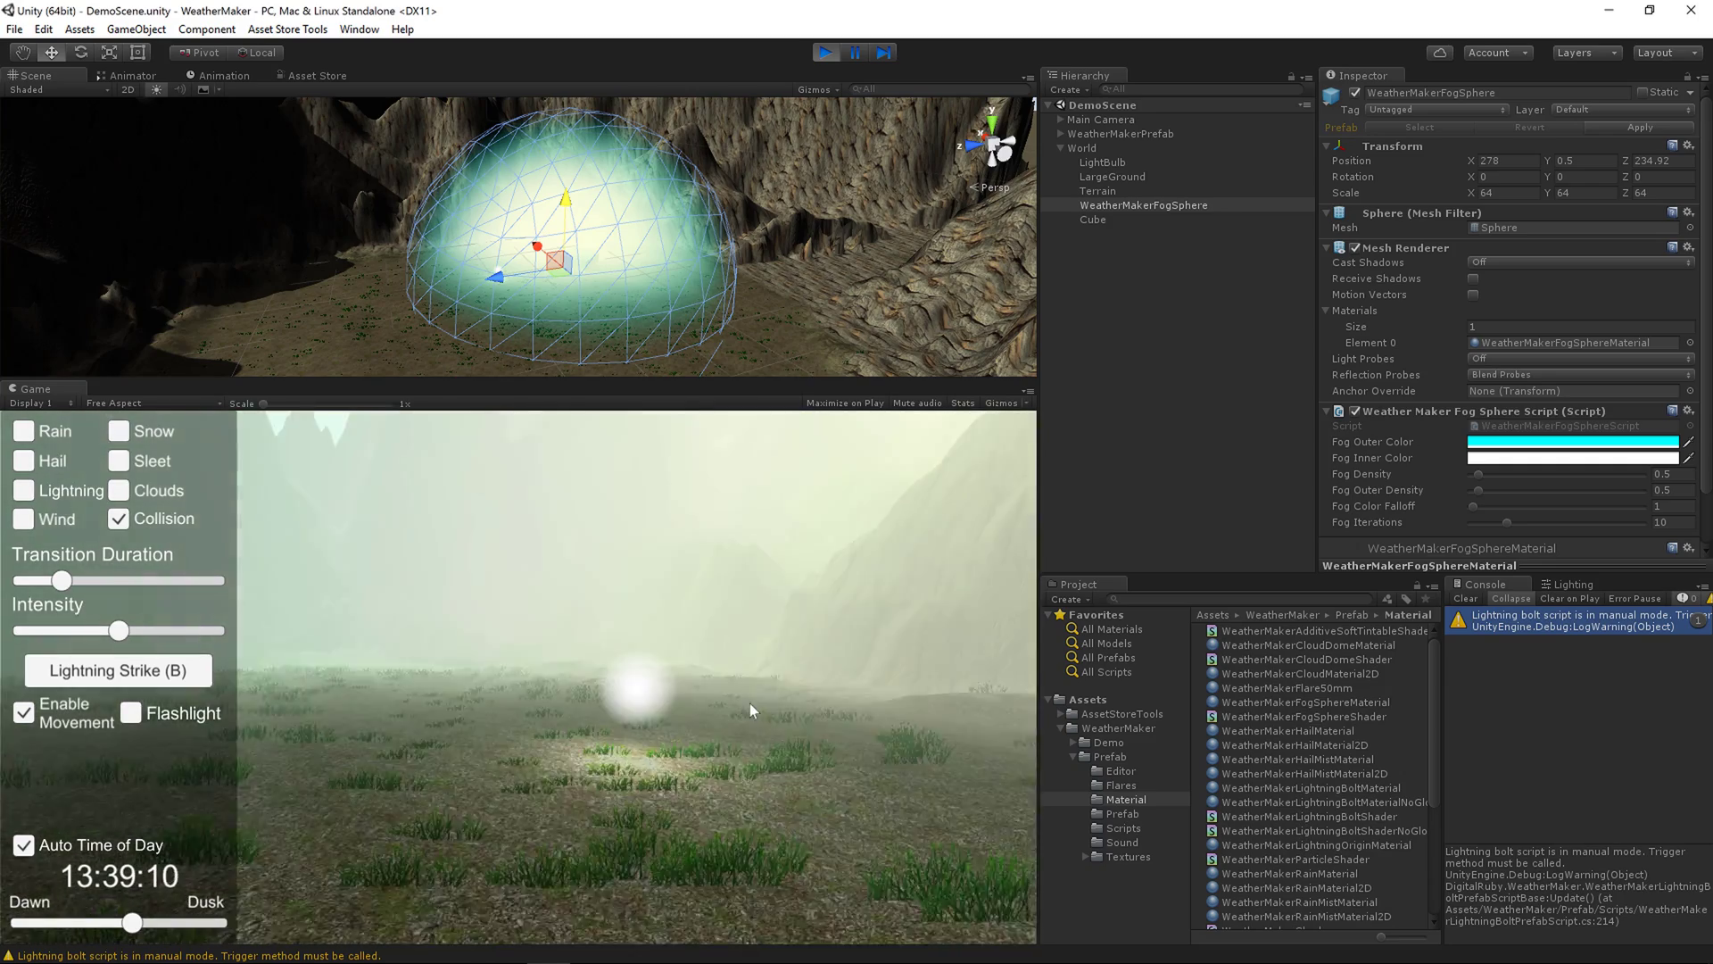
key("s")
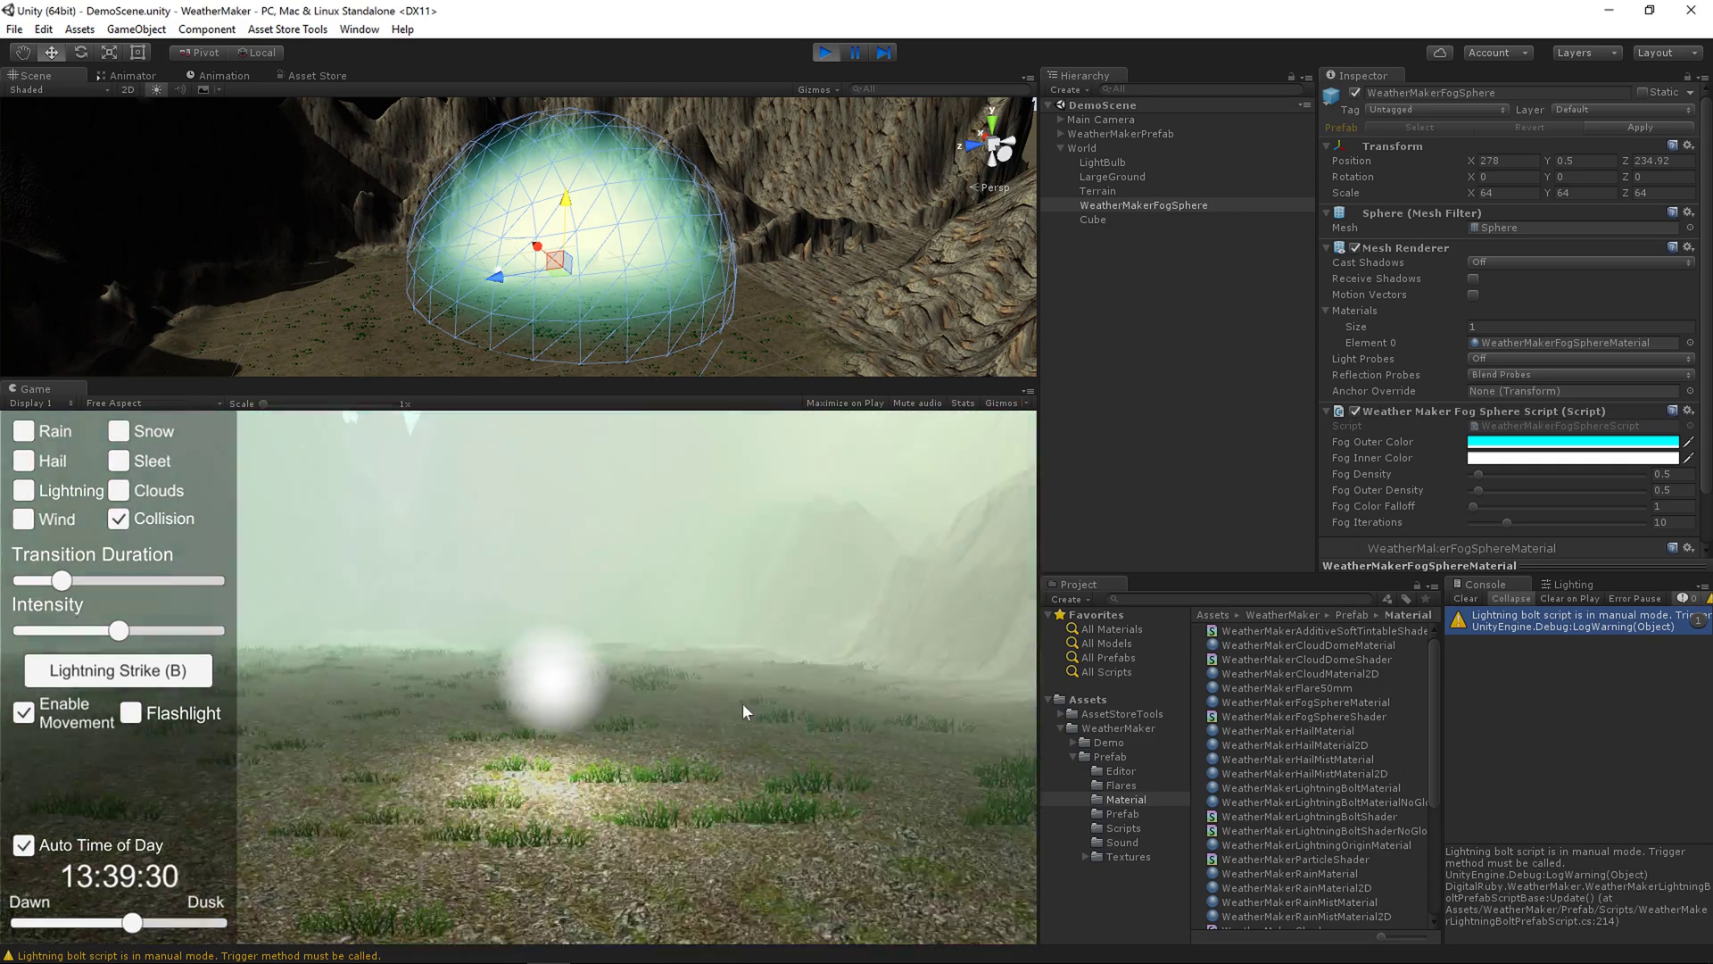
key("s")
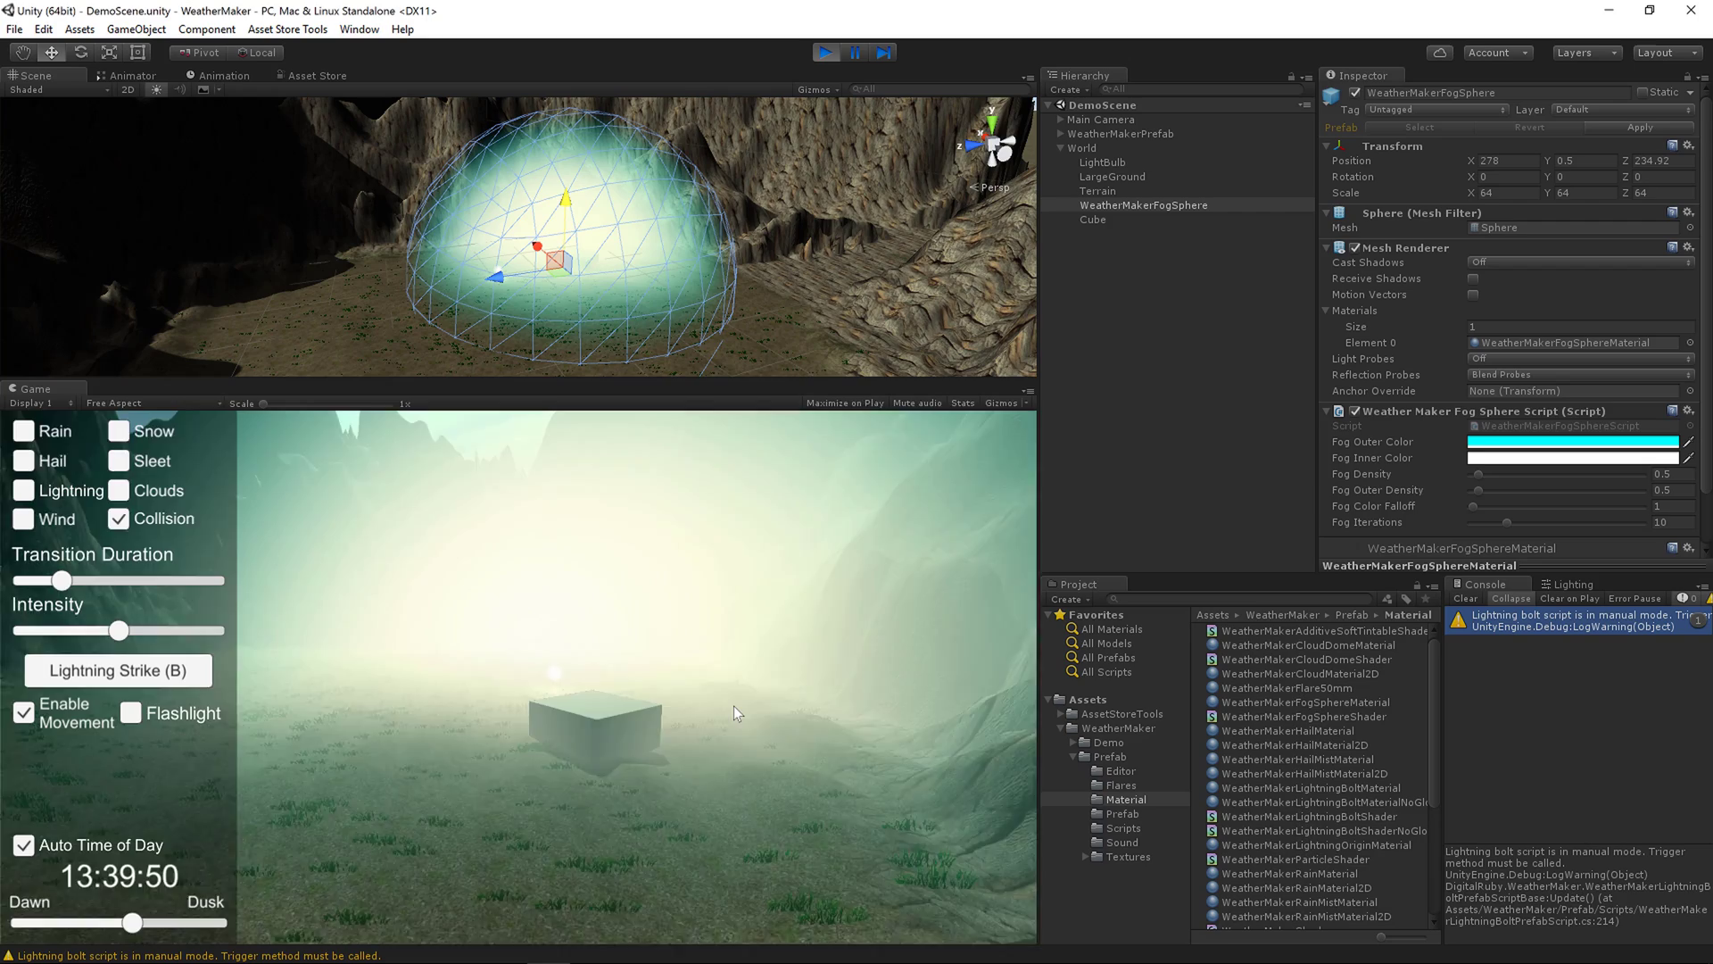
key("a")
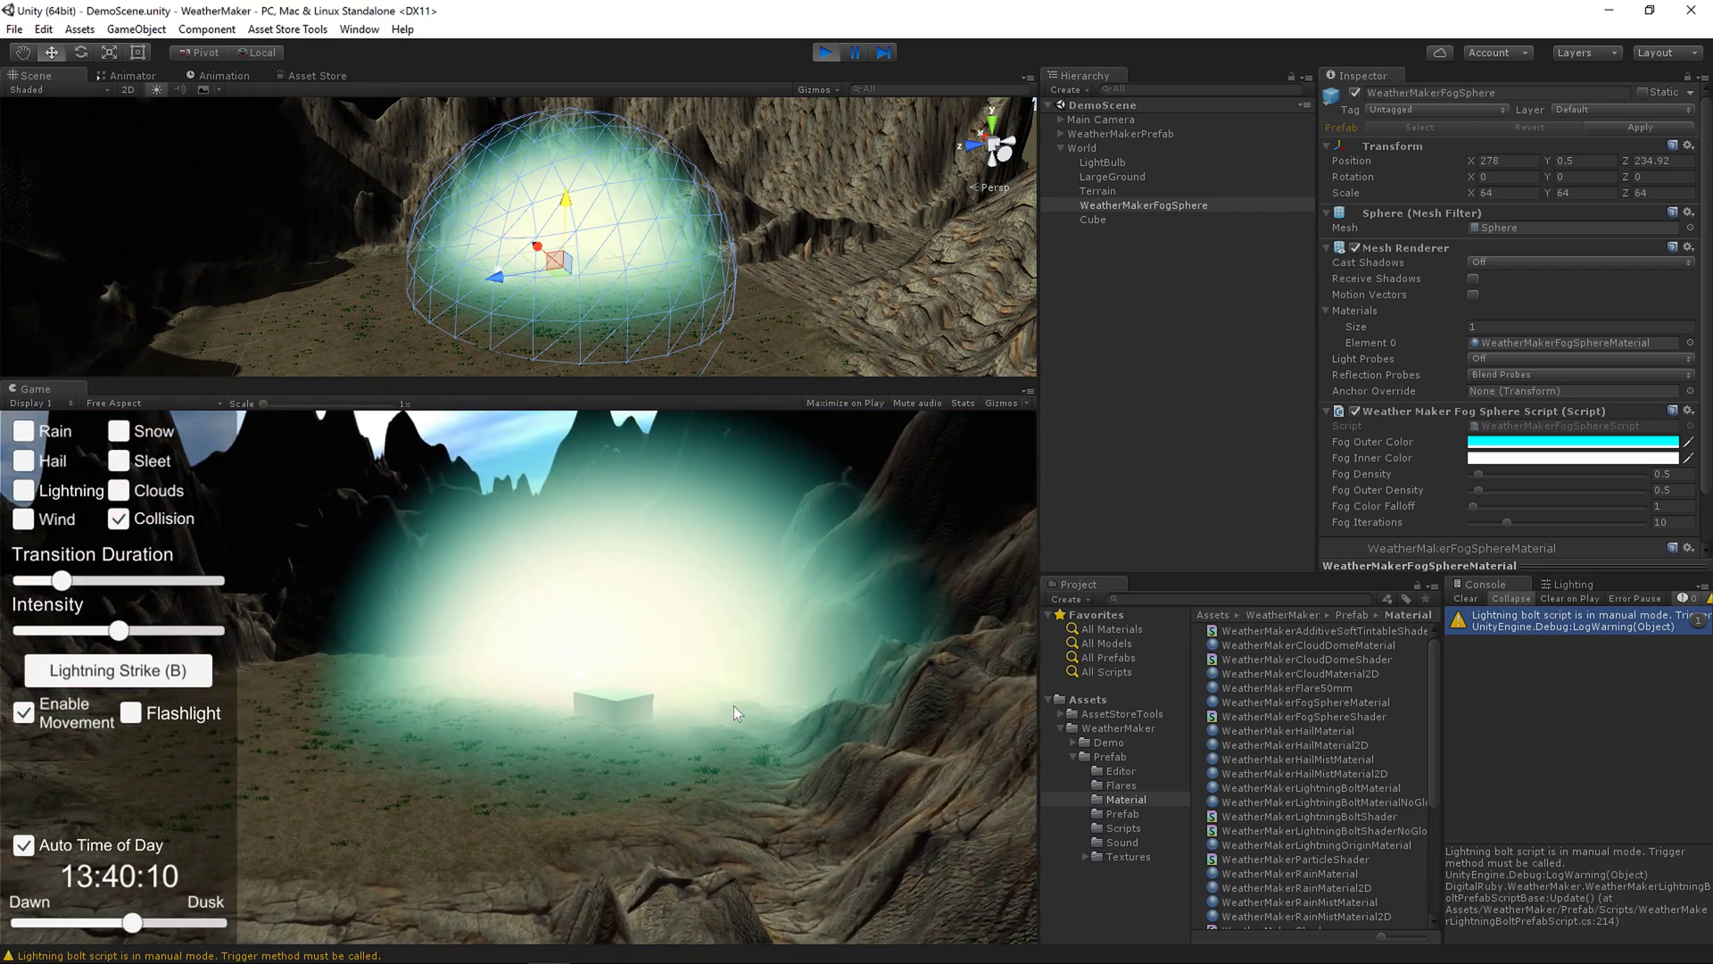
- Move in and out of the cyan fog around the cube to examine its shading, and stop movement beside the cube
key("w")
key("w")
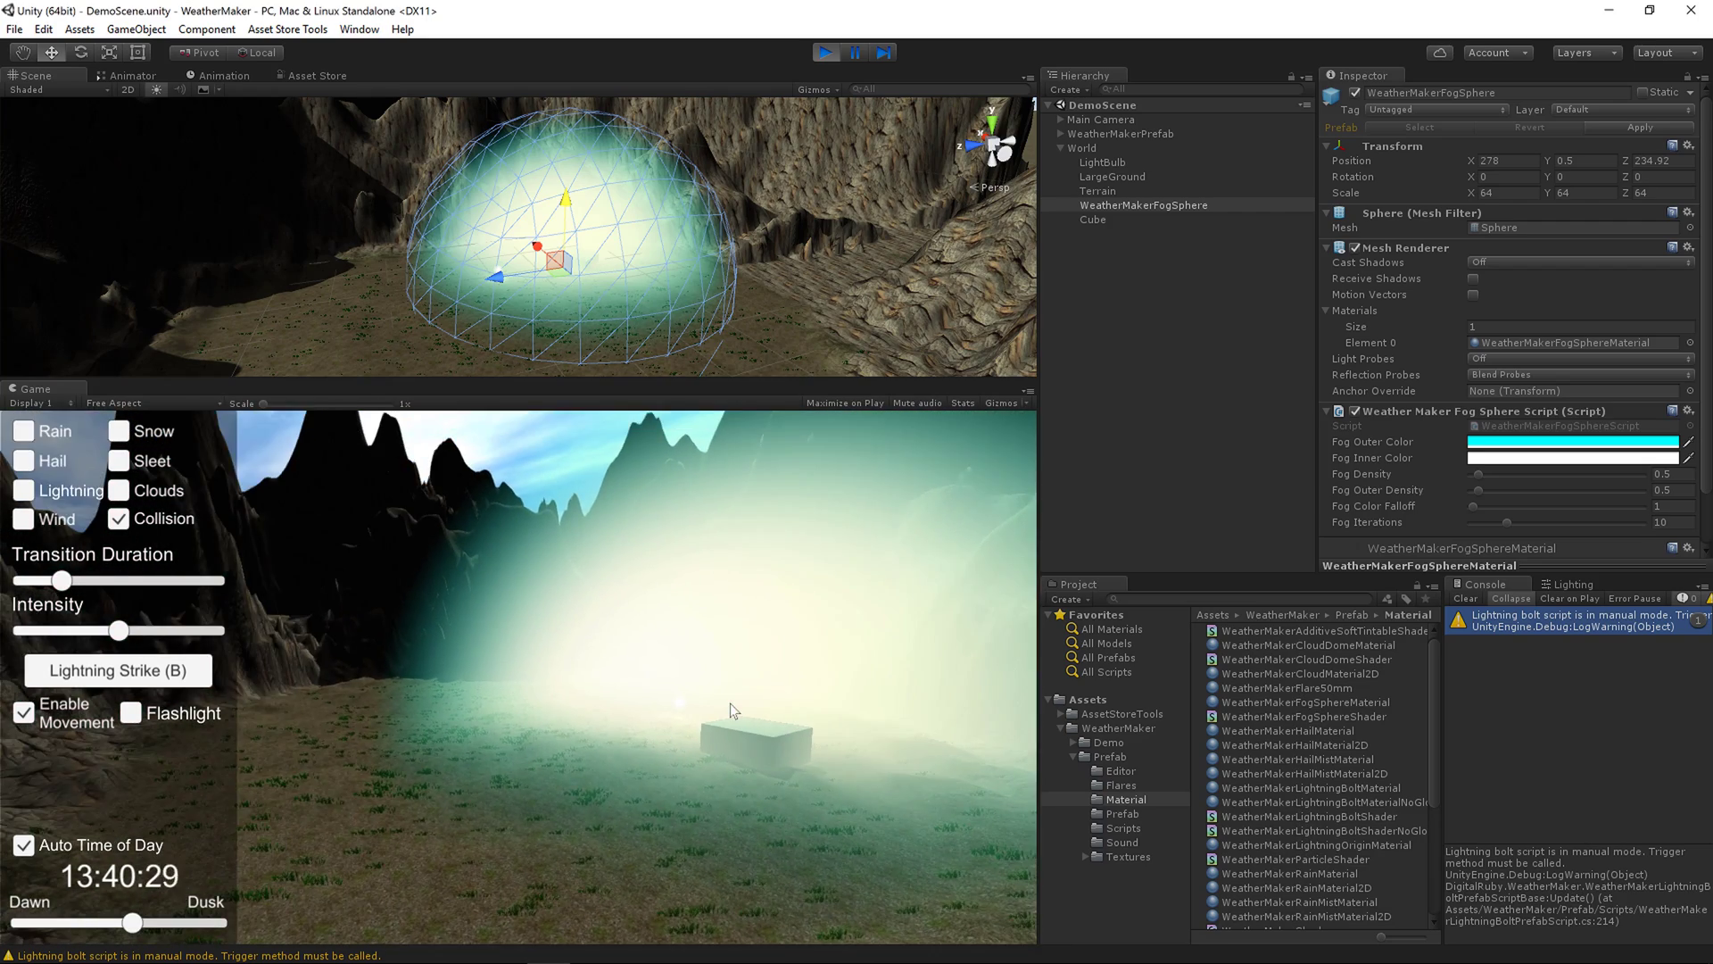
key("d")
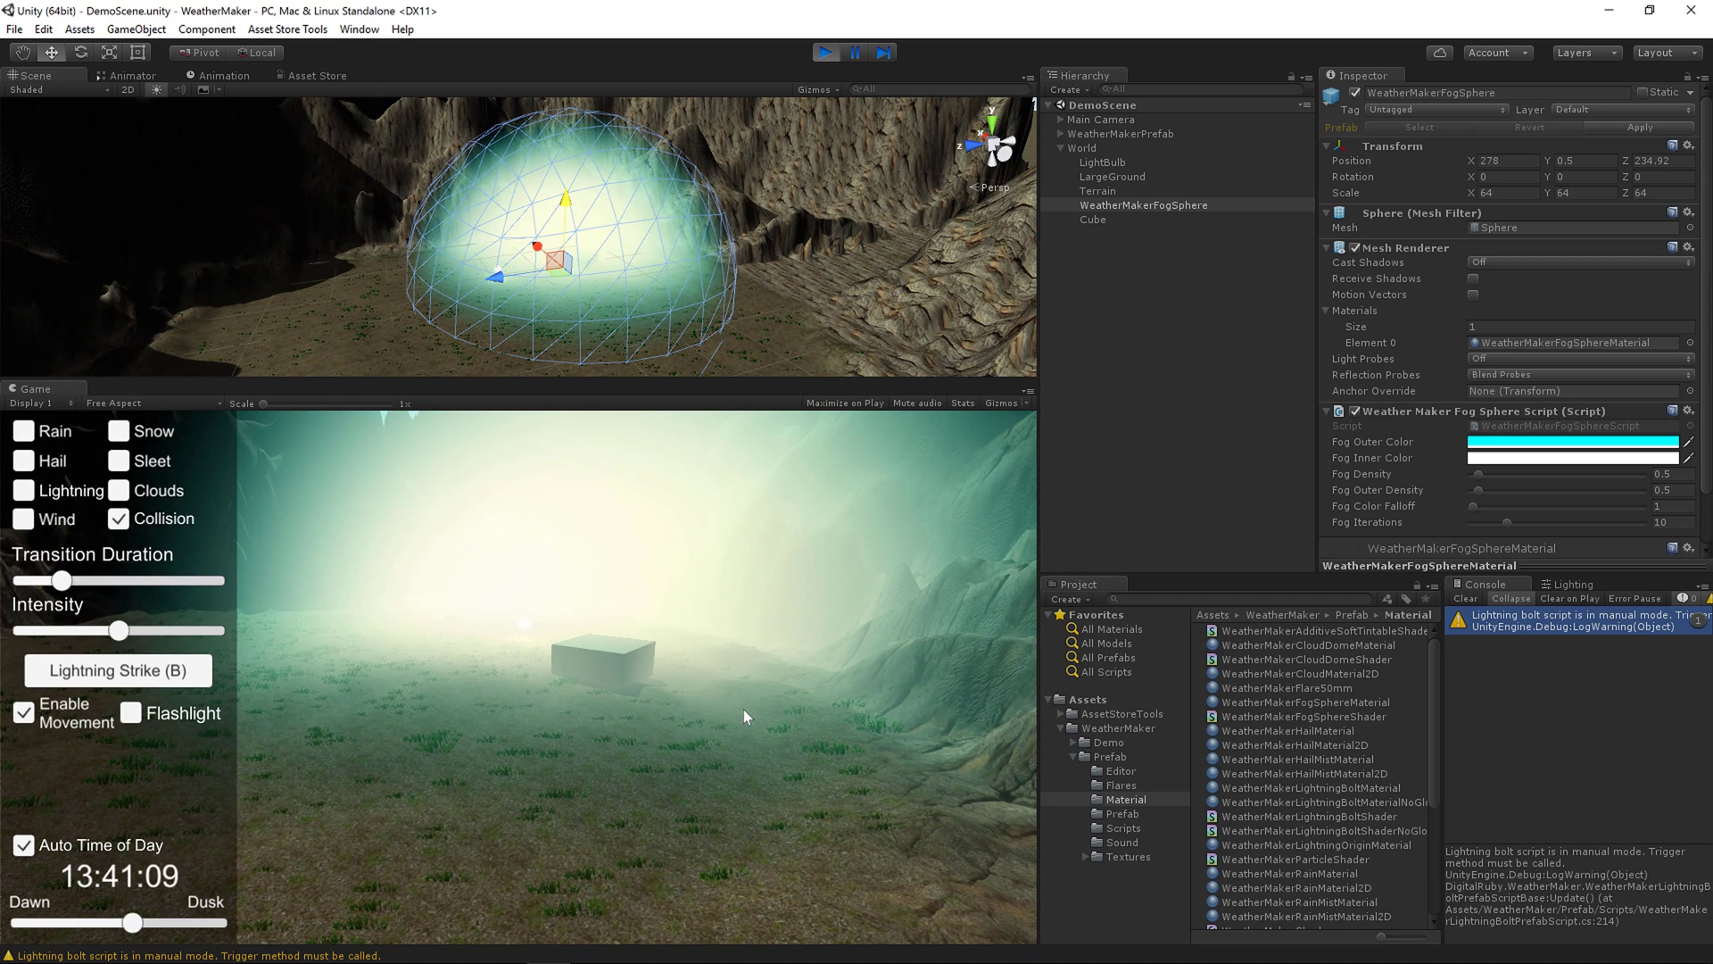
key("w")
key("w")
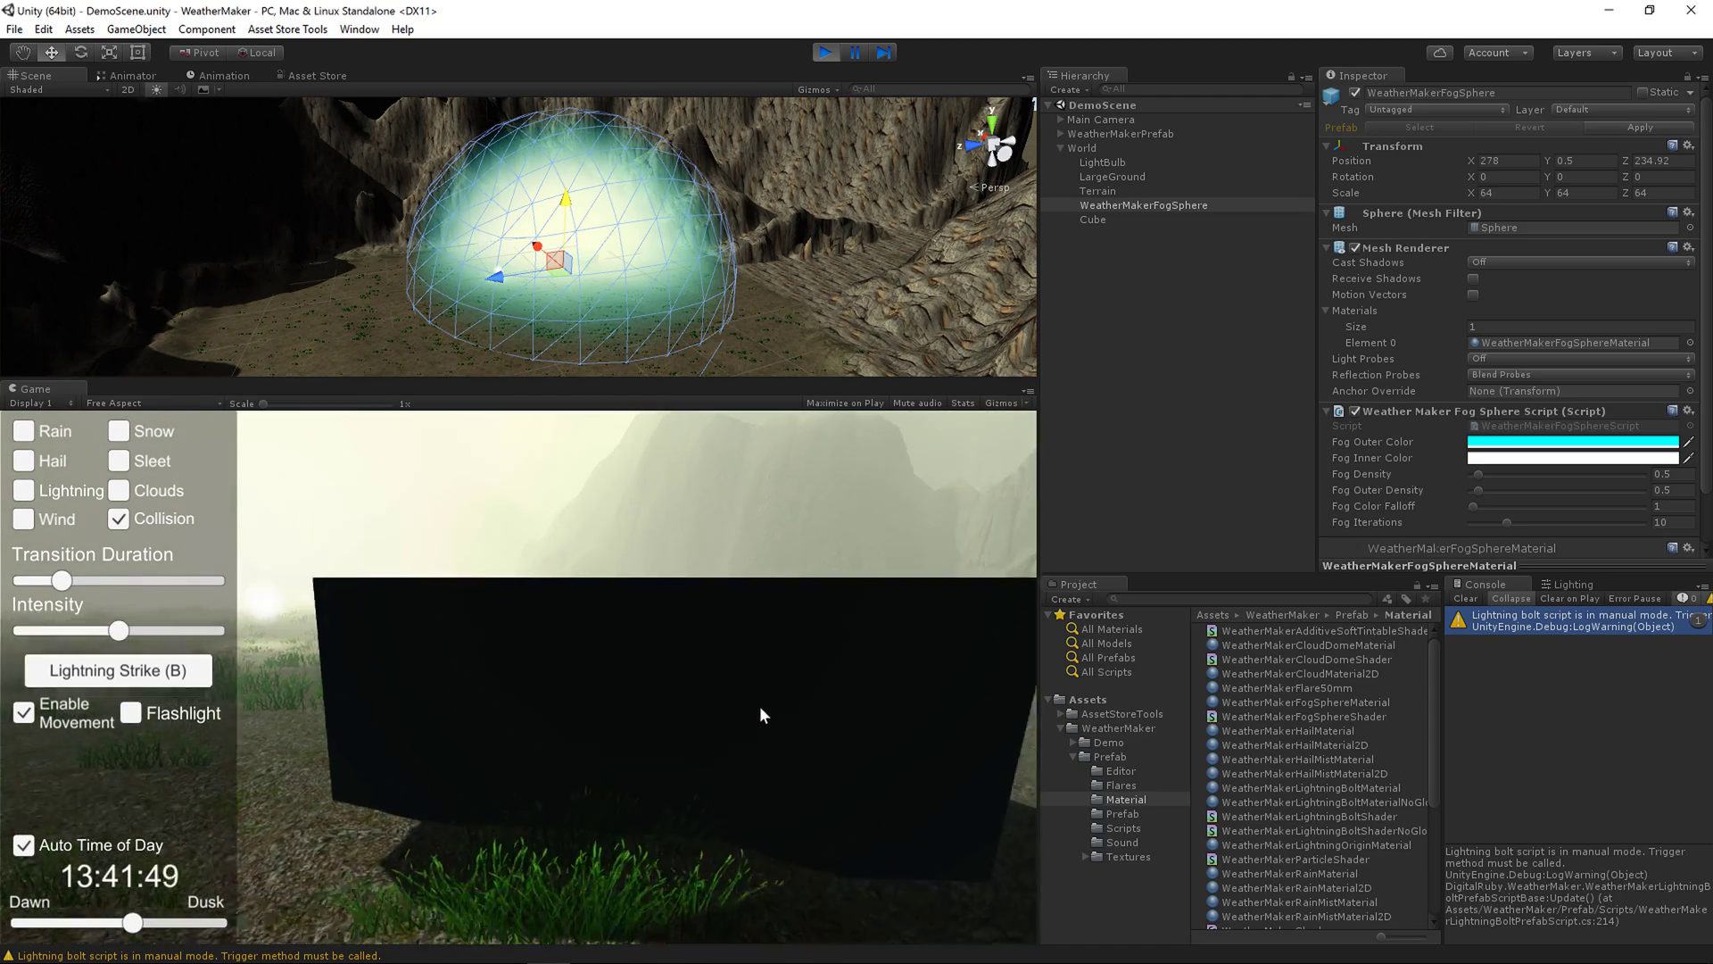
key("s")
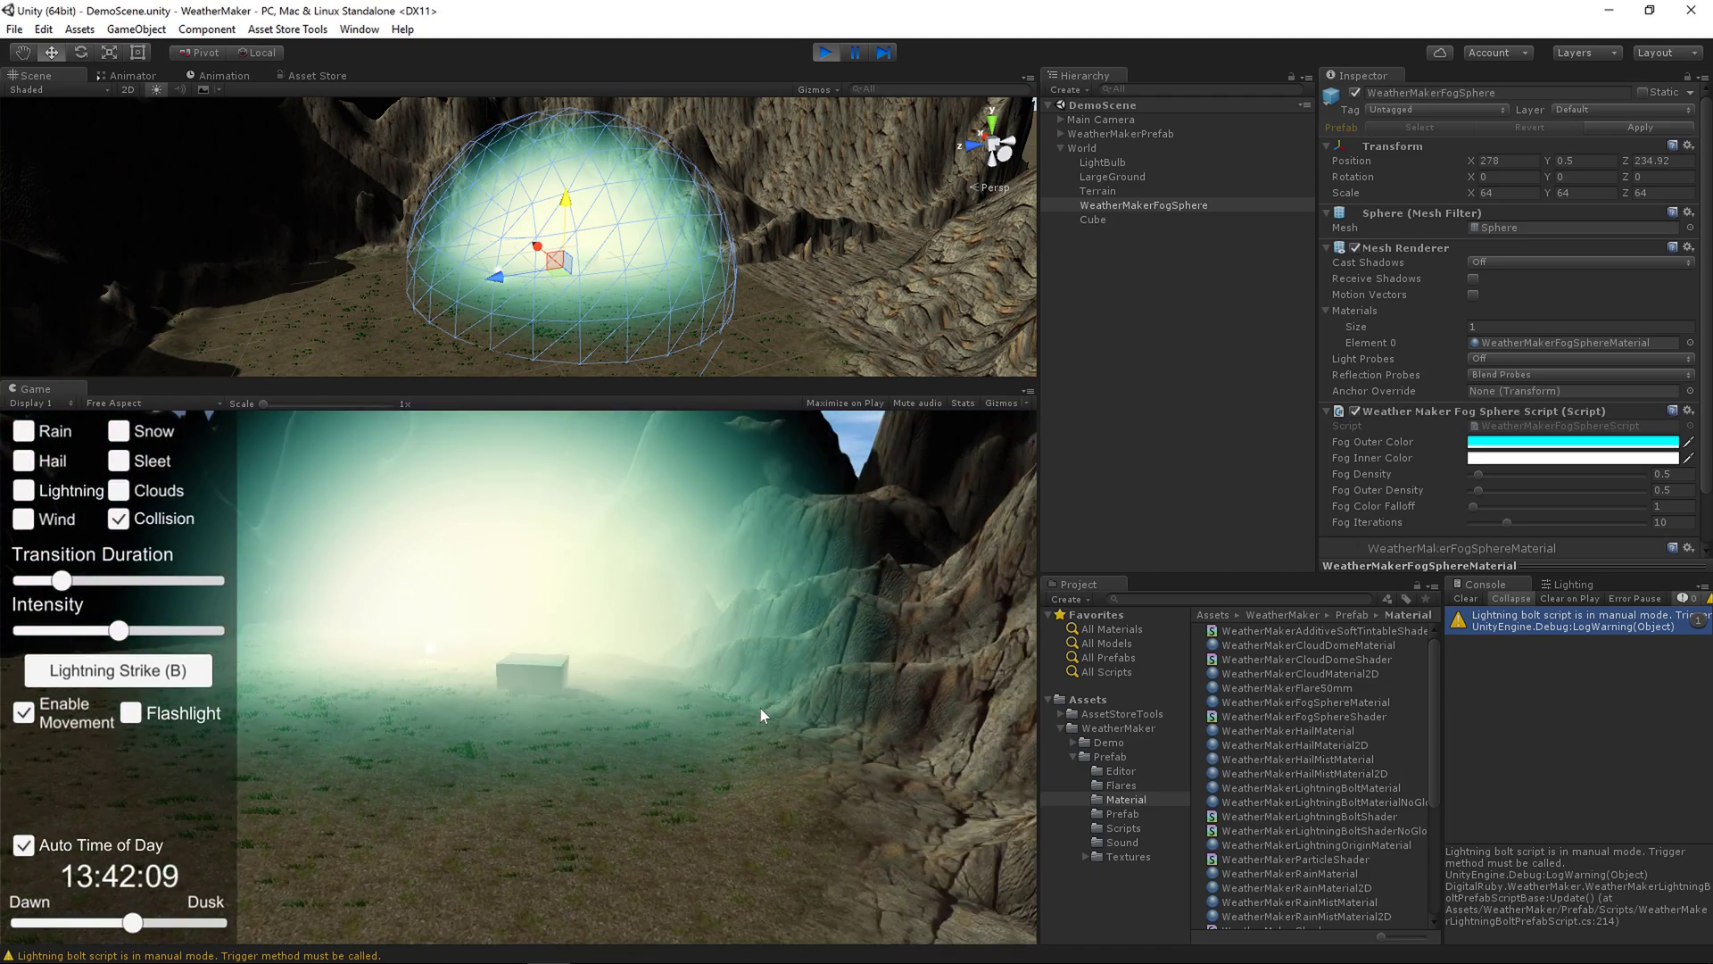
key("w")
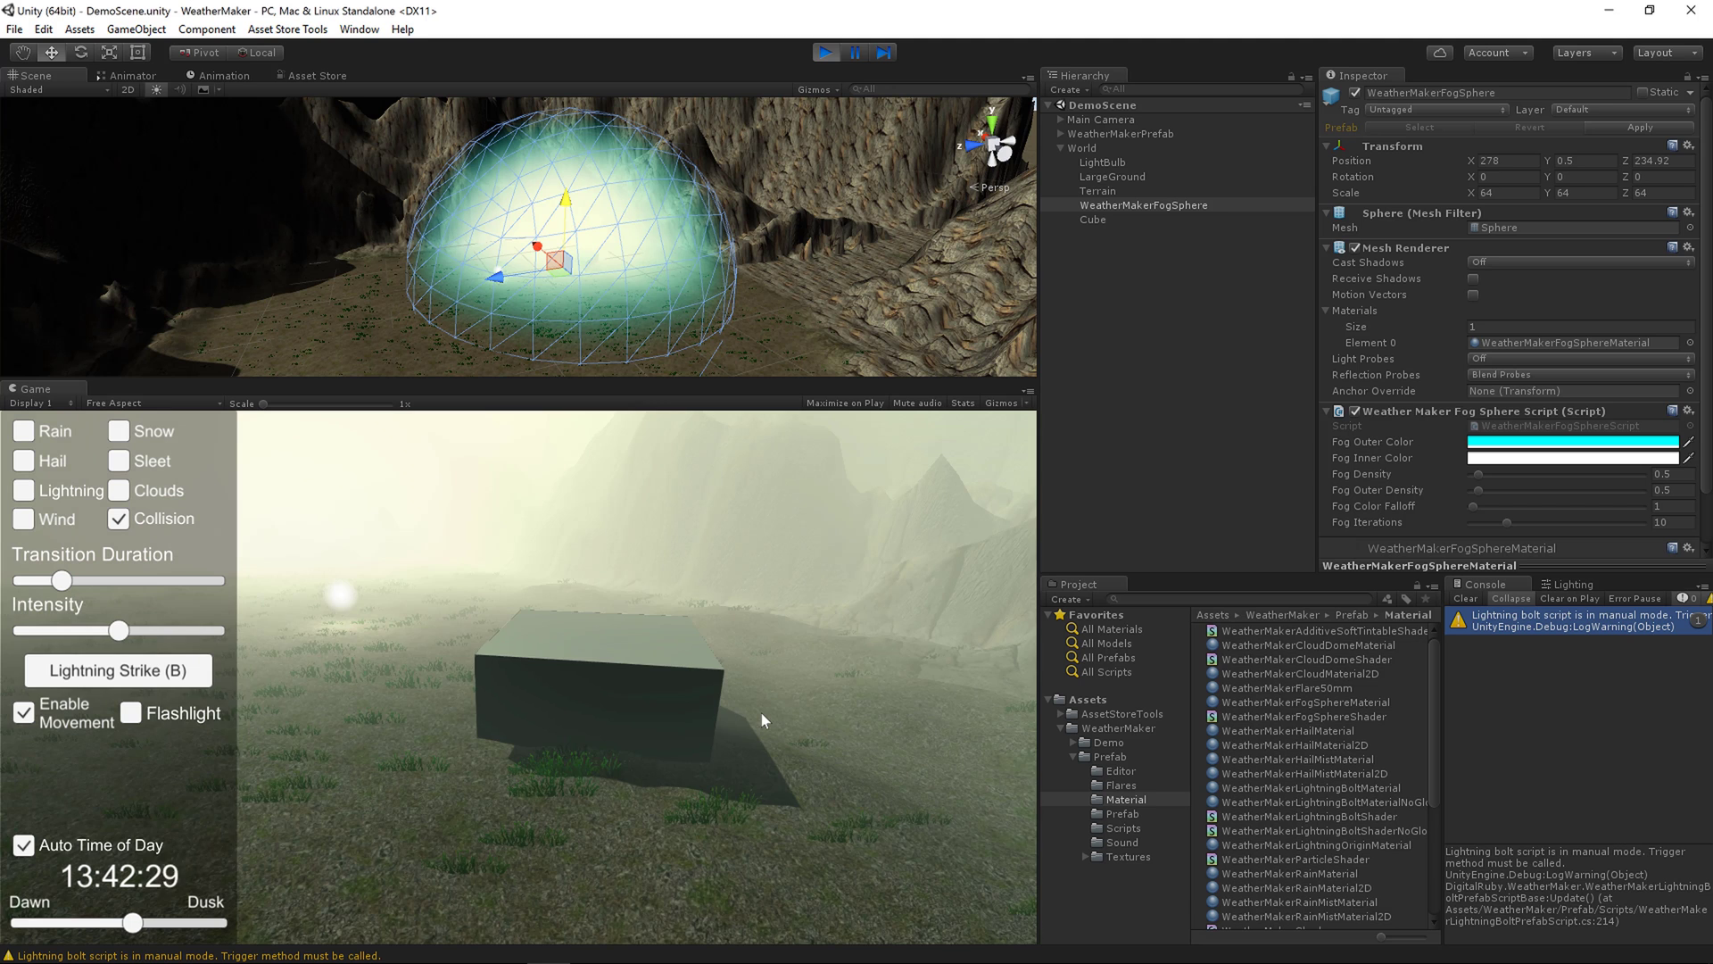
key("s")
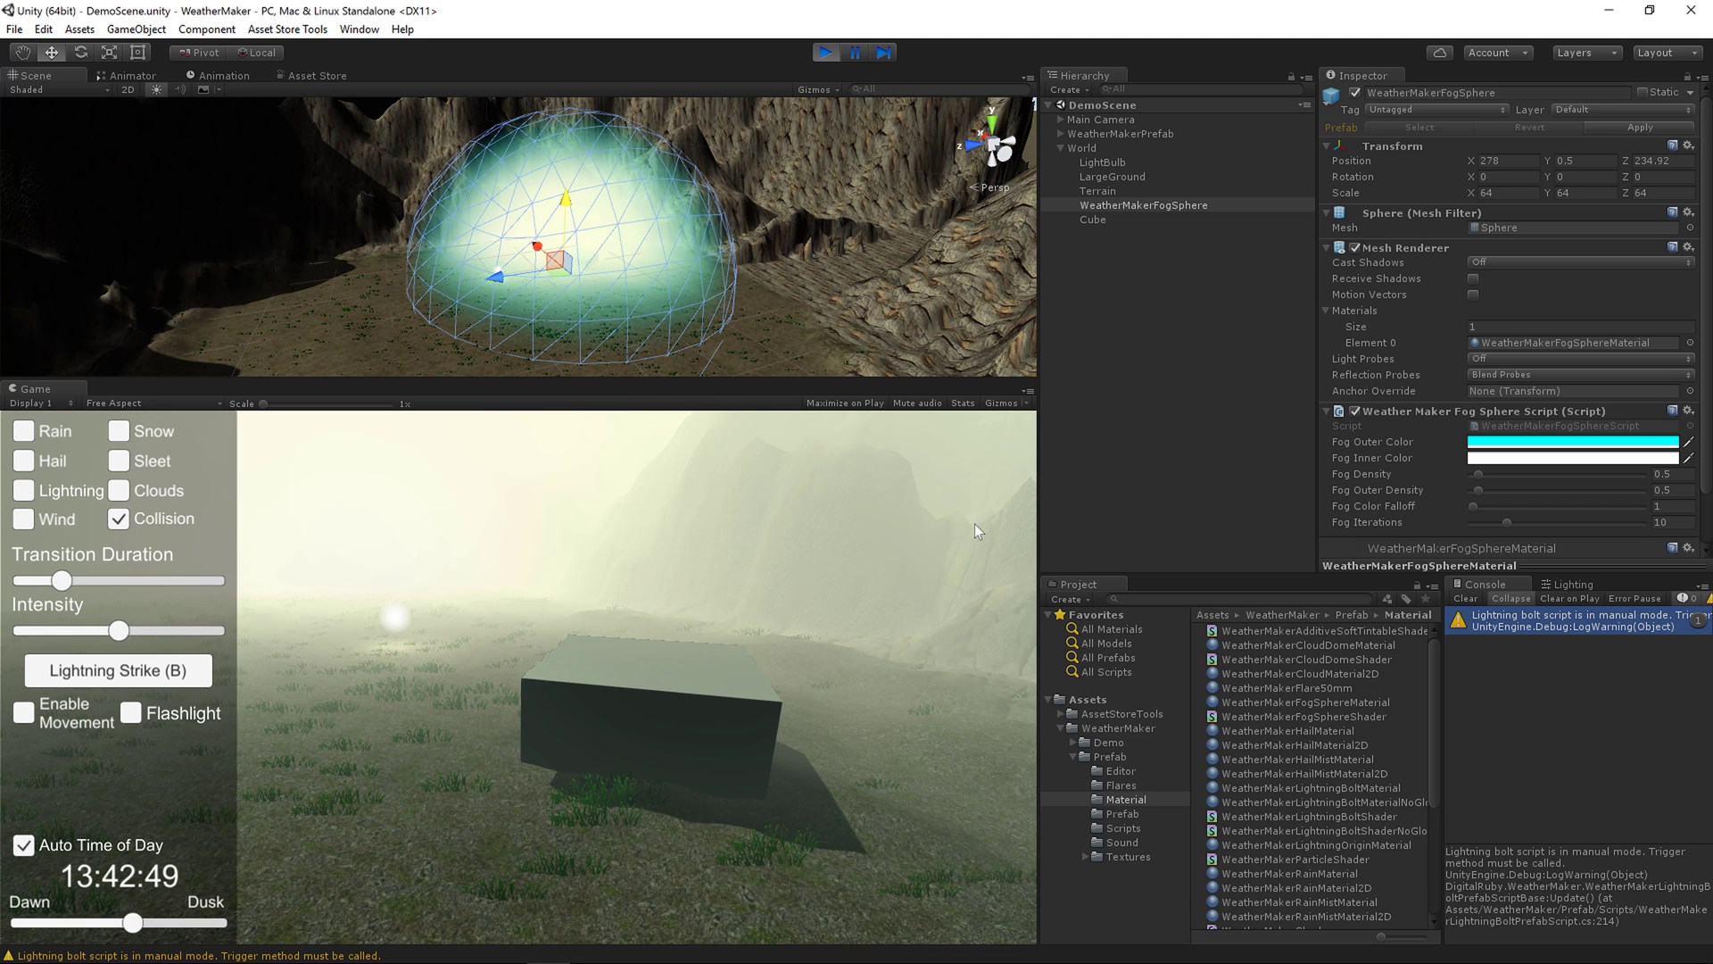
- Set the fog sphere's Fog Outer Color to red (FF0000FF)
left_click(1496, 442)
left_click_drag(1678, 589, 1677, 575)
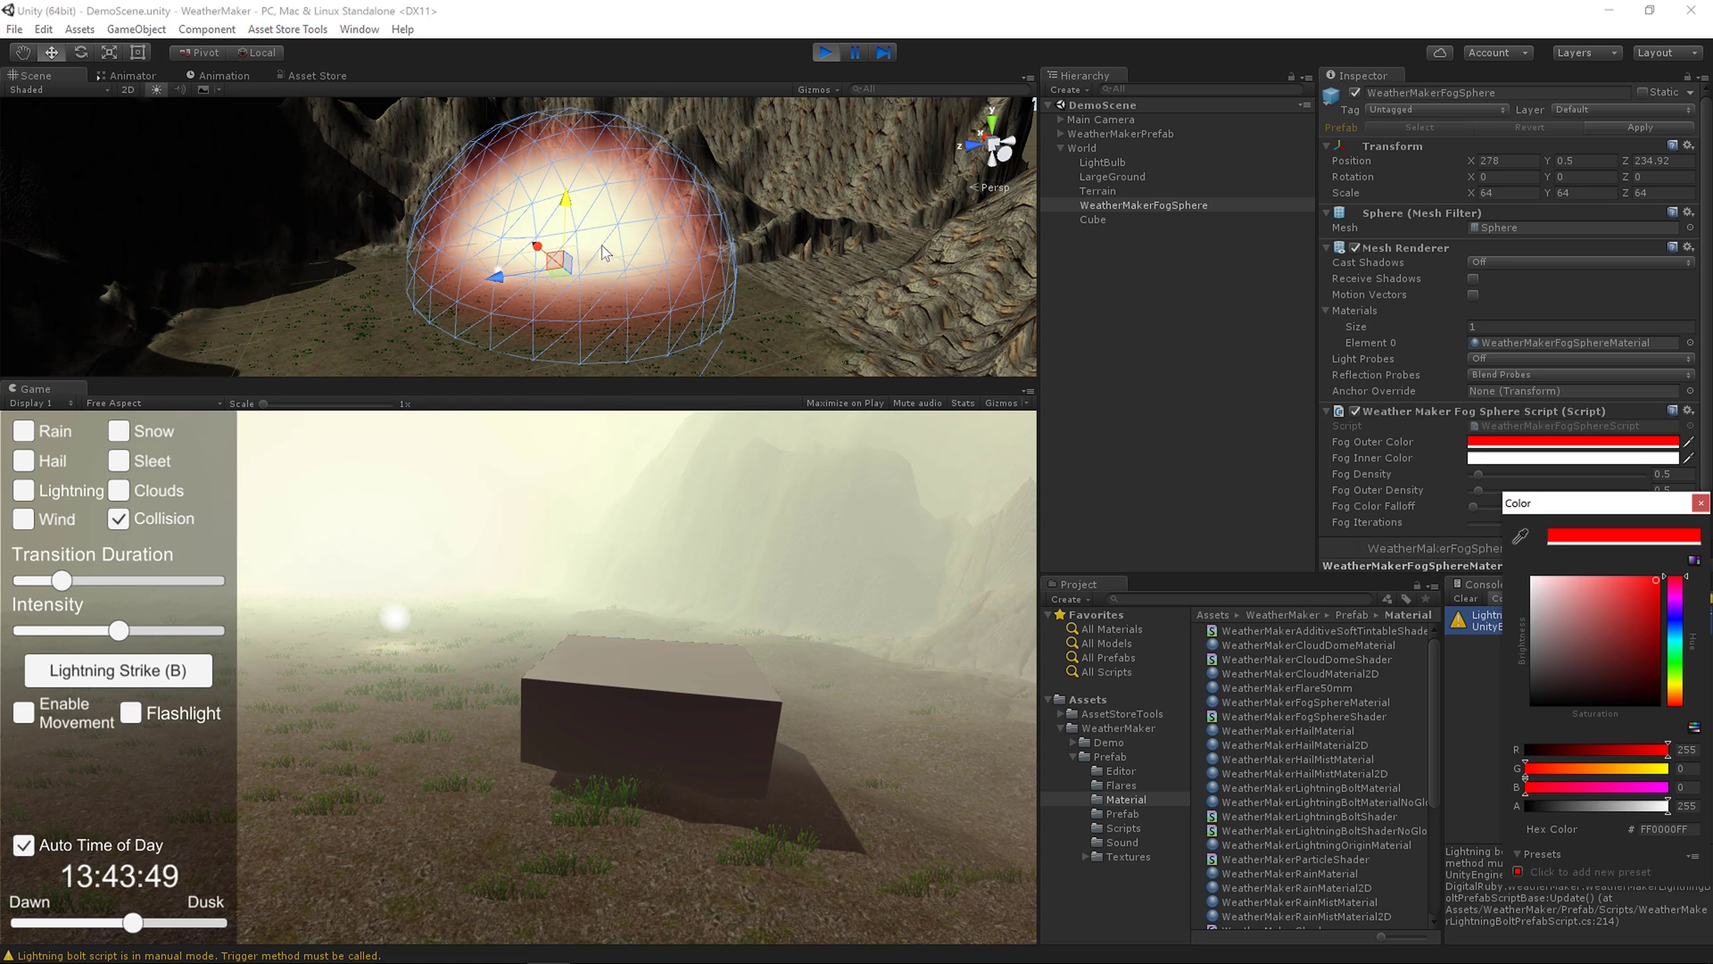
left_click(1165, 424)
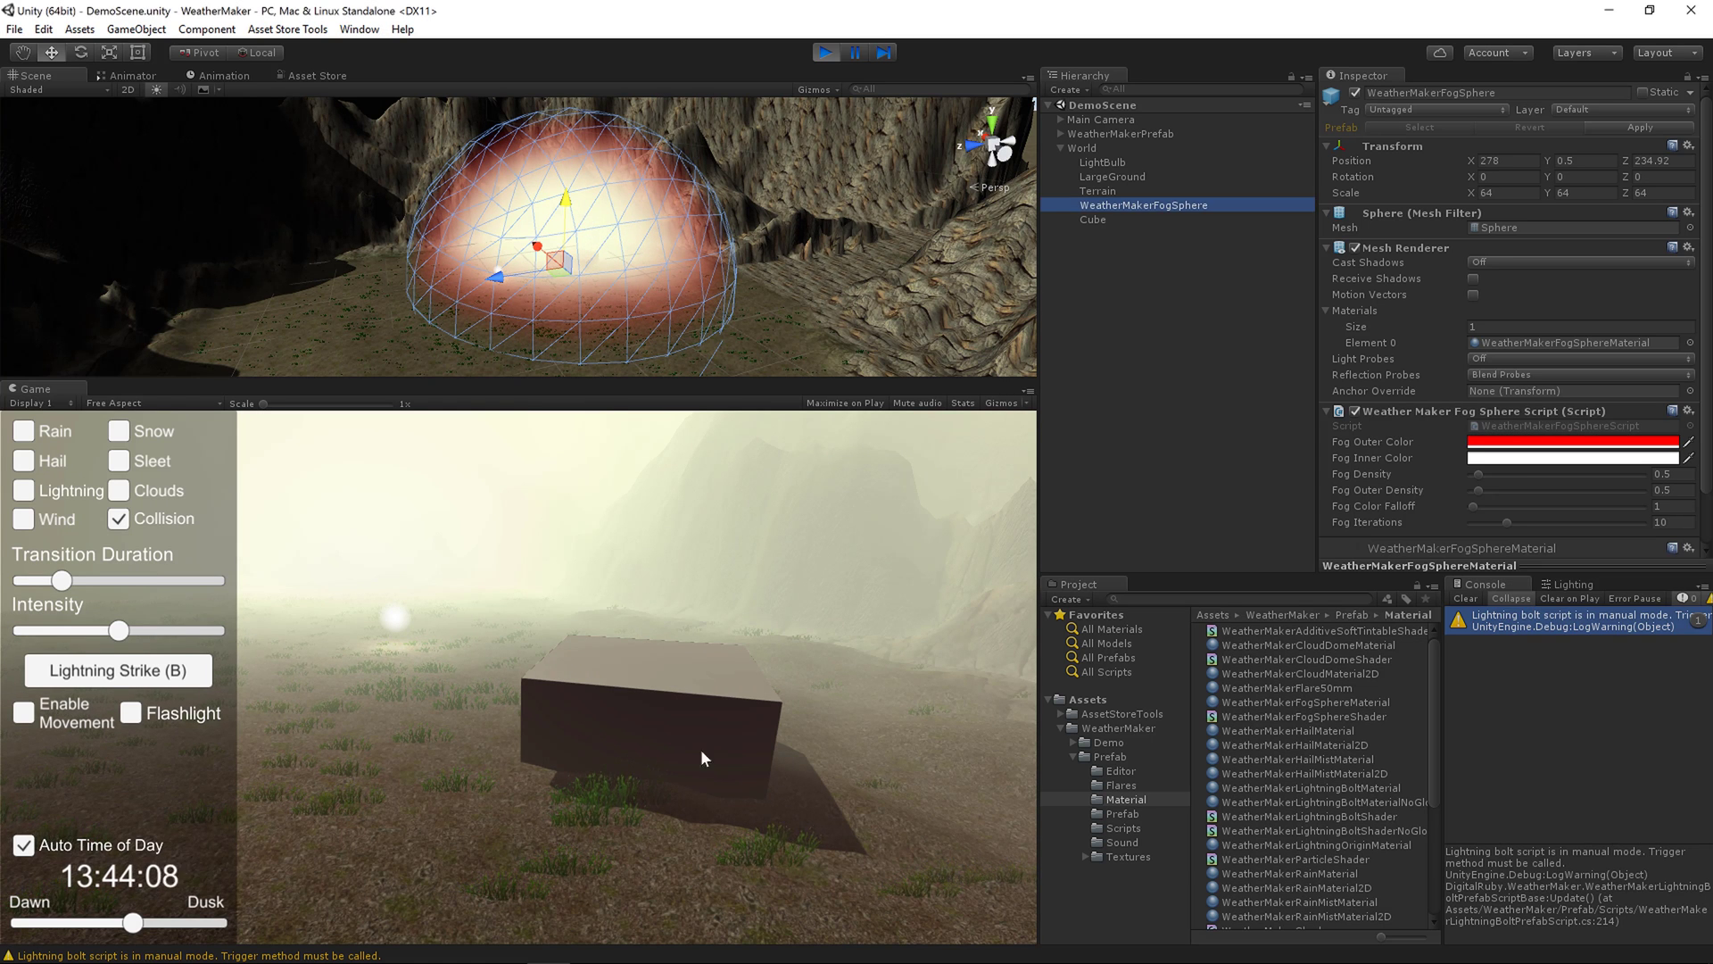
- Re-enable movement and walk through the fog sphere to examine the red outer color, ending with movement disabled
left_click(701, 749)
key("m")
key("w")
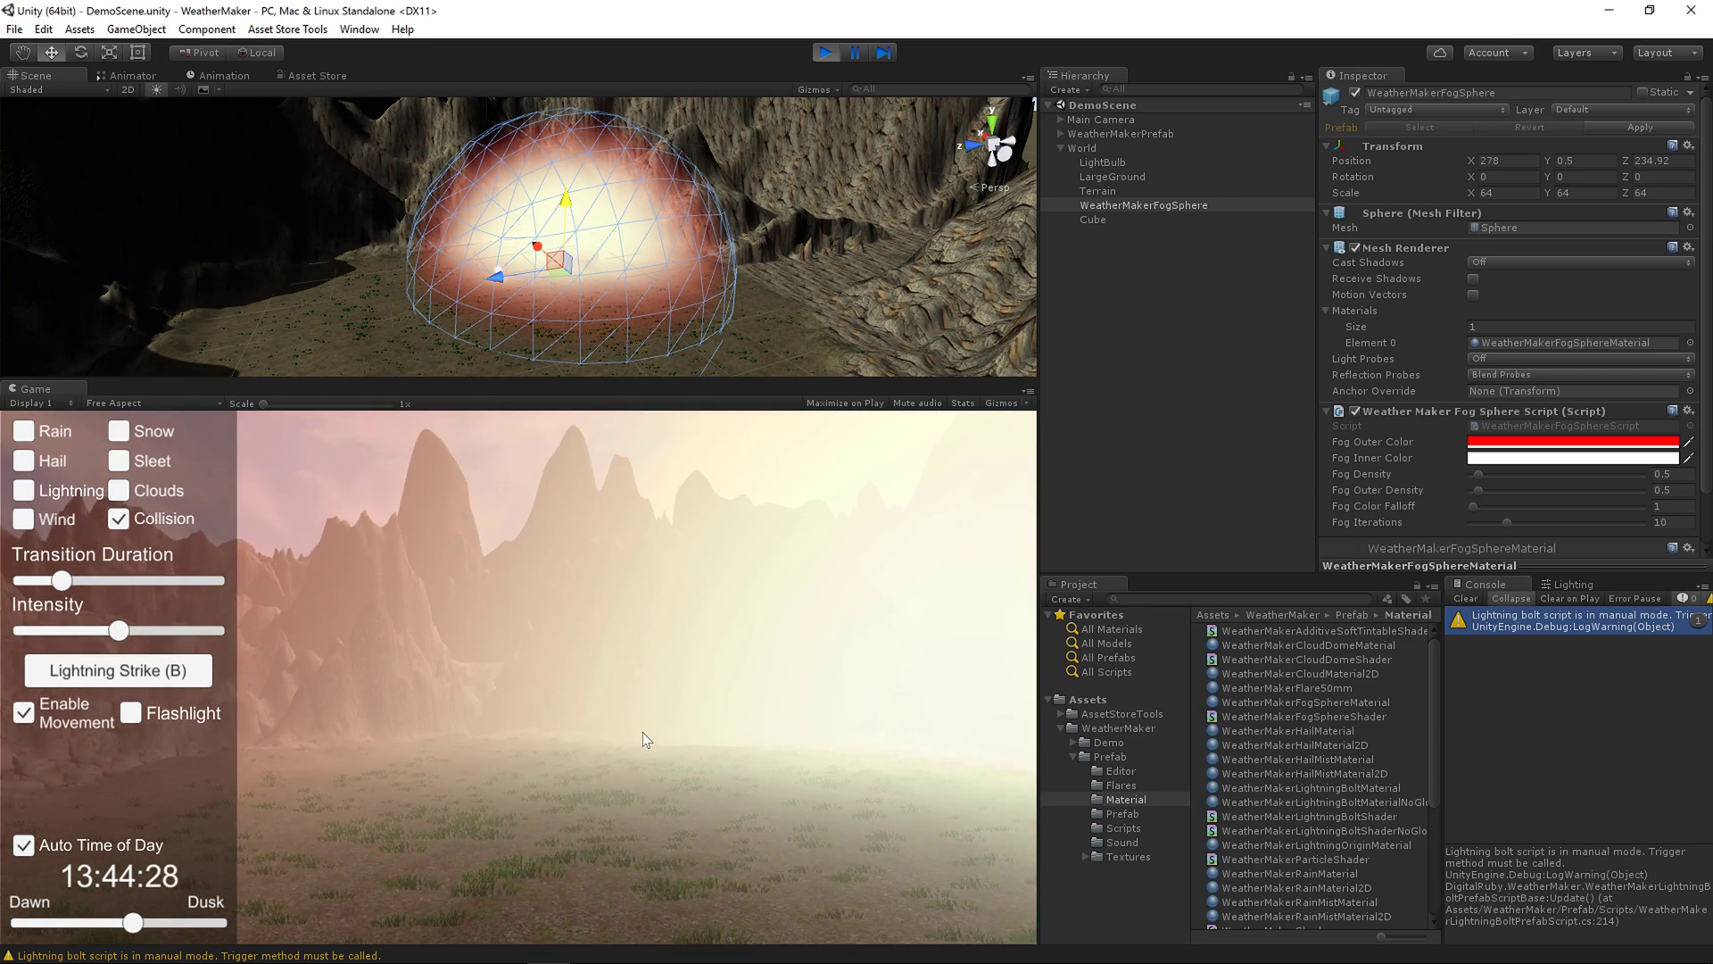
key("w")
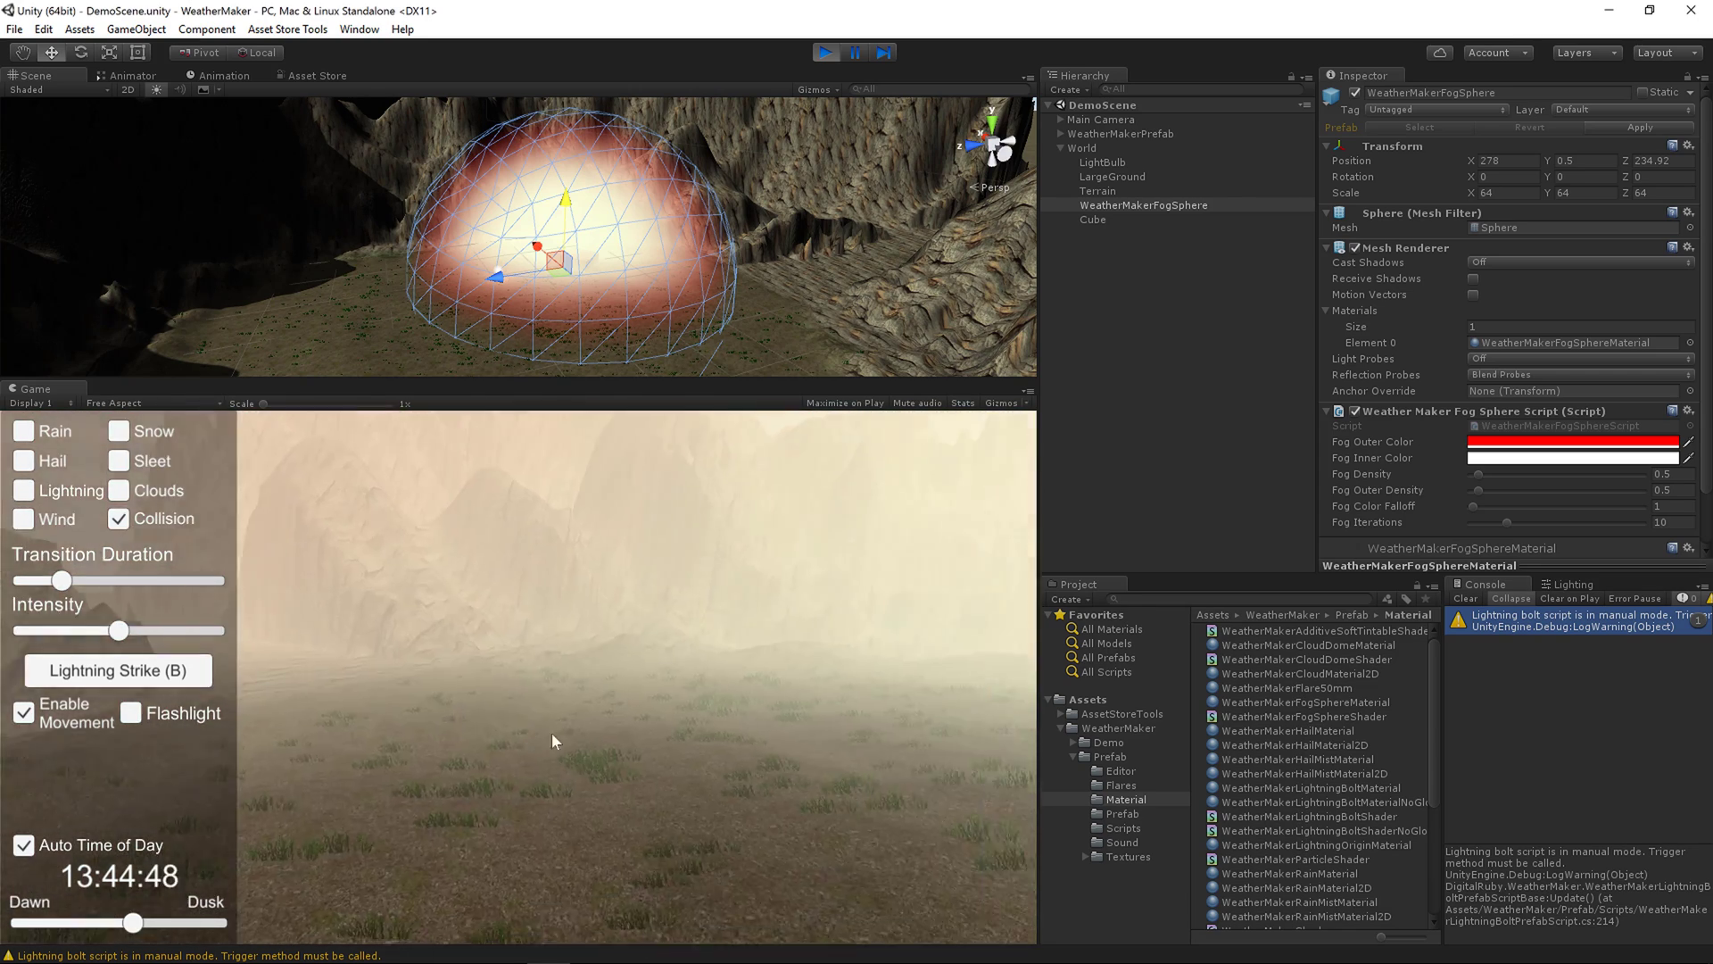
key("w")
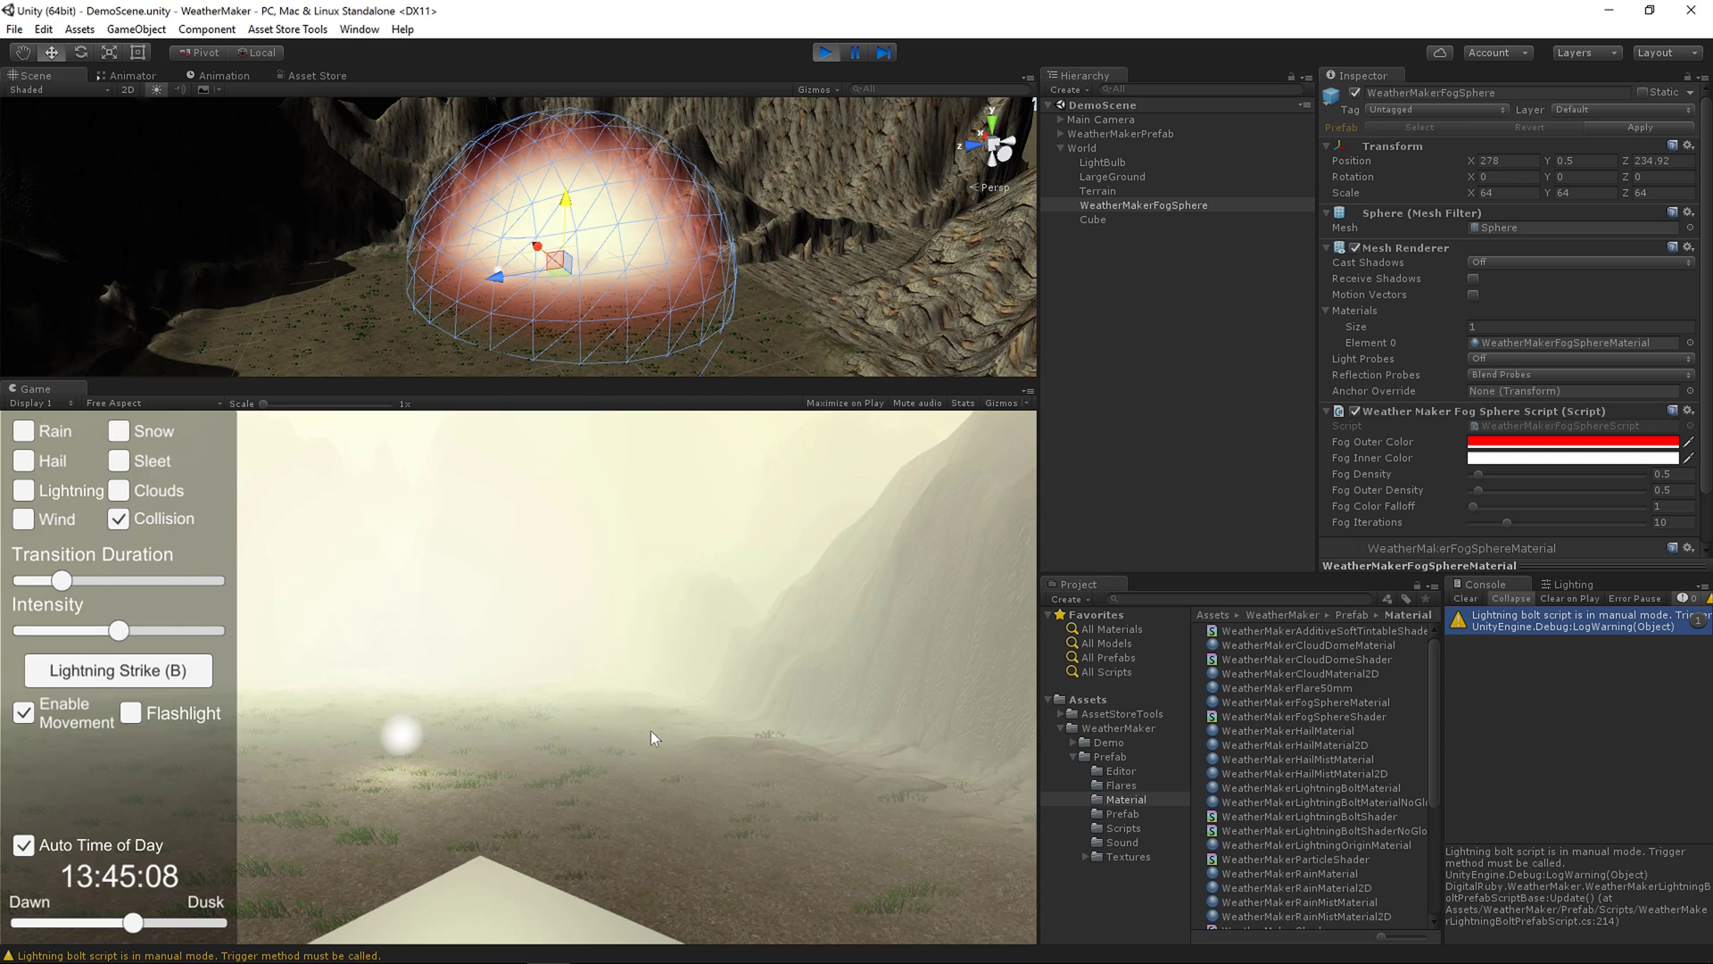
key("w")
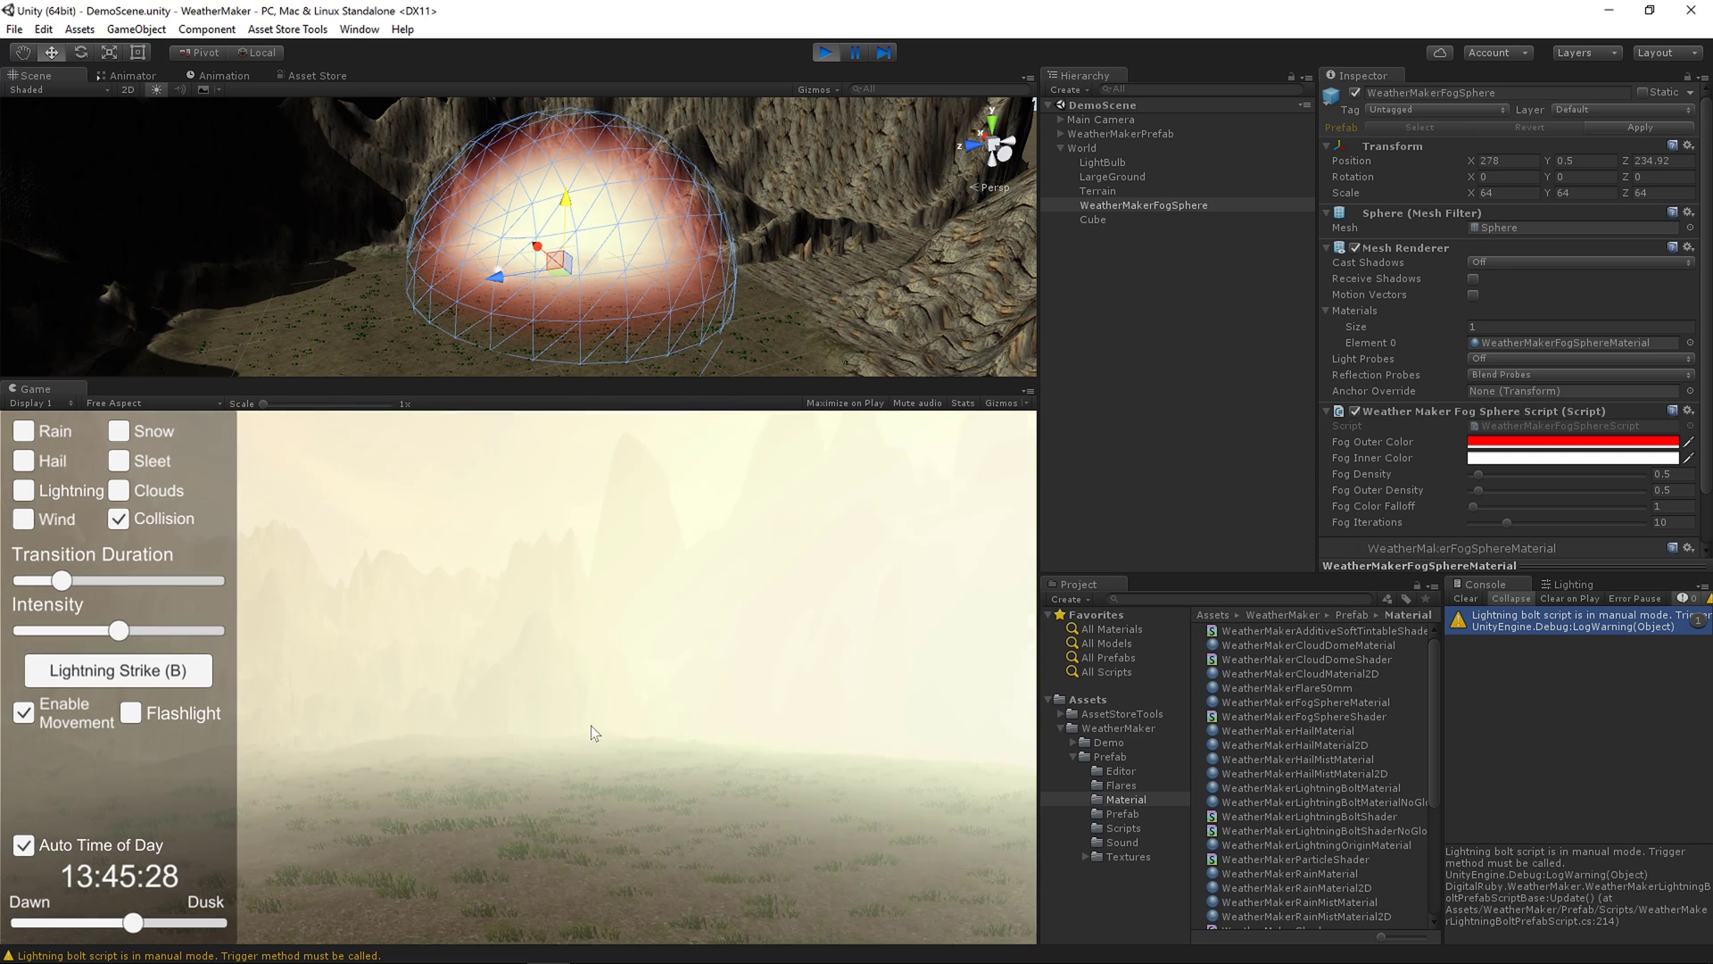
key("w")
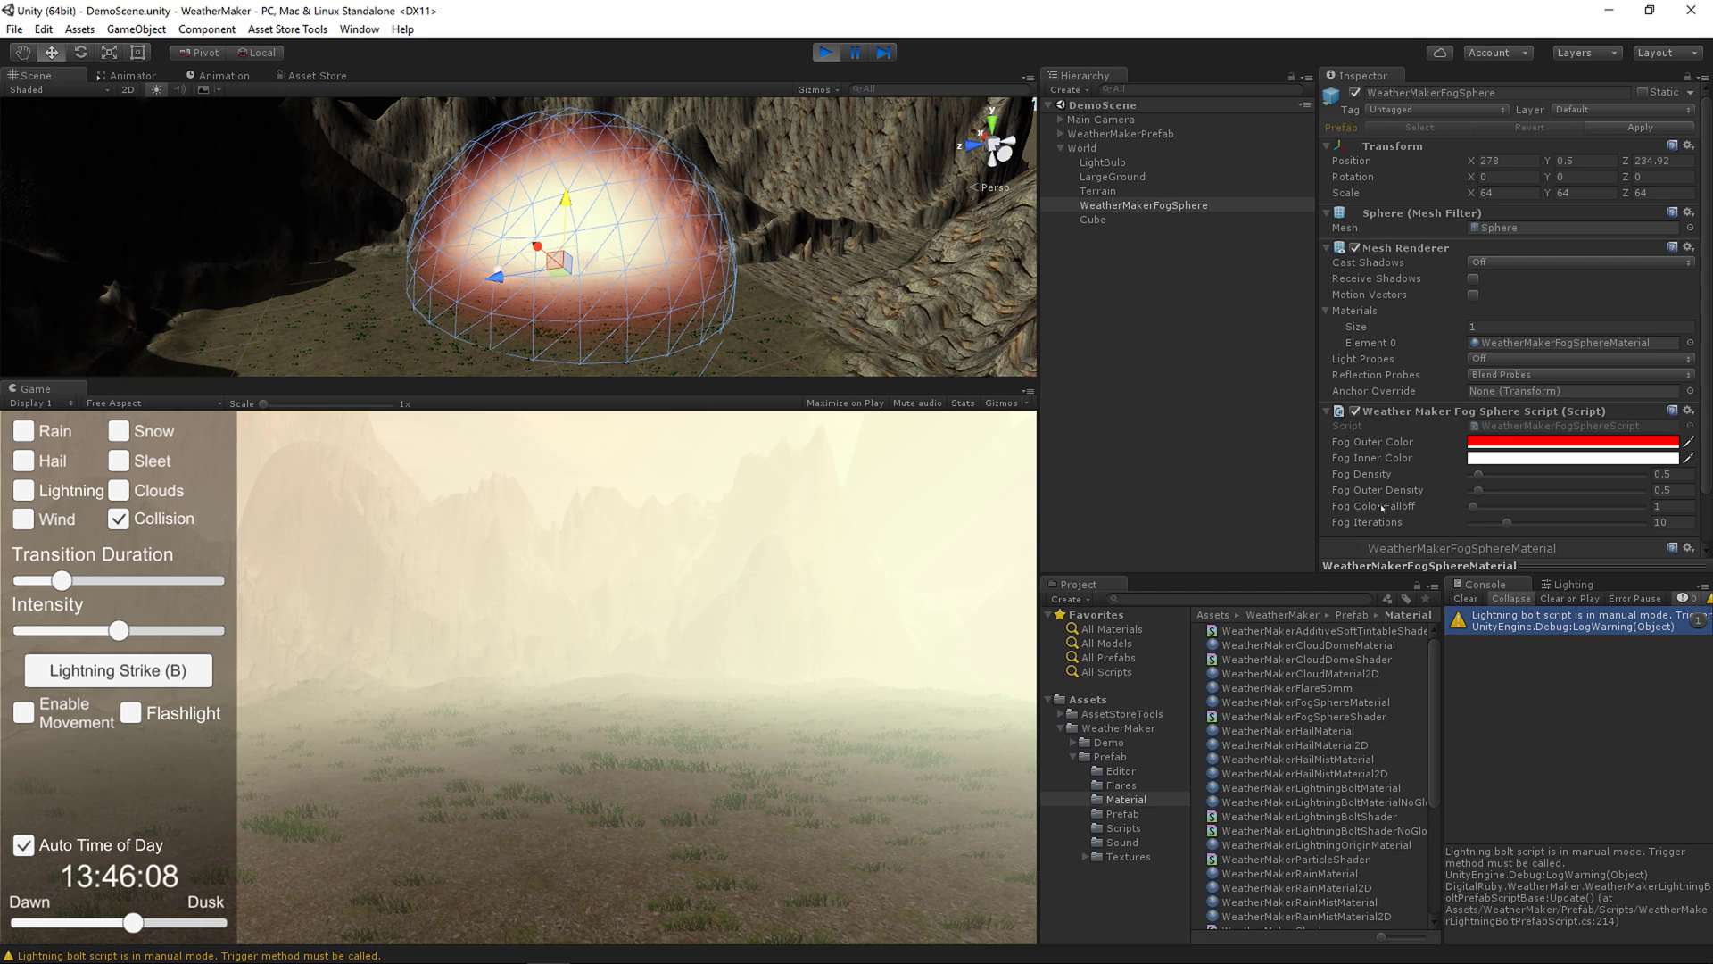
- Set the Fog Color Falloff to 50 and walk through the fog sphere in the game to inspect the effect
left_click_drag(1472, 506, 1700, 510)
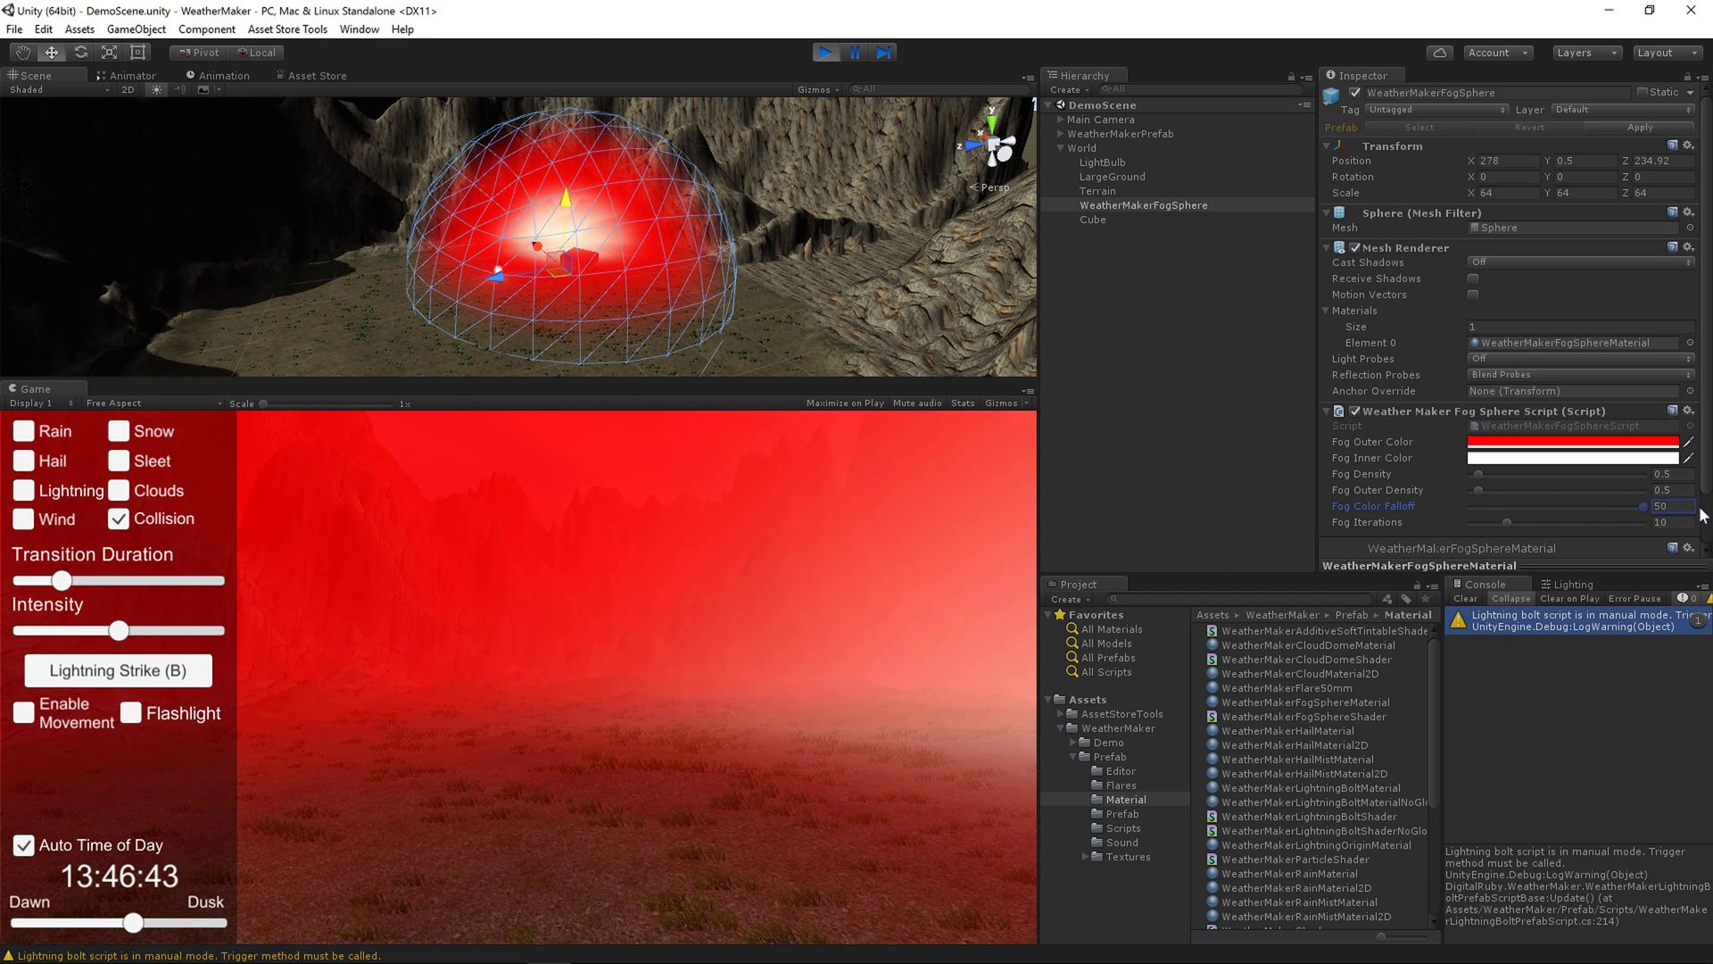
left_click(821, 678)
key("m")
key("s")
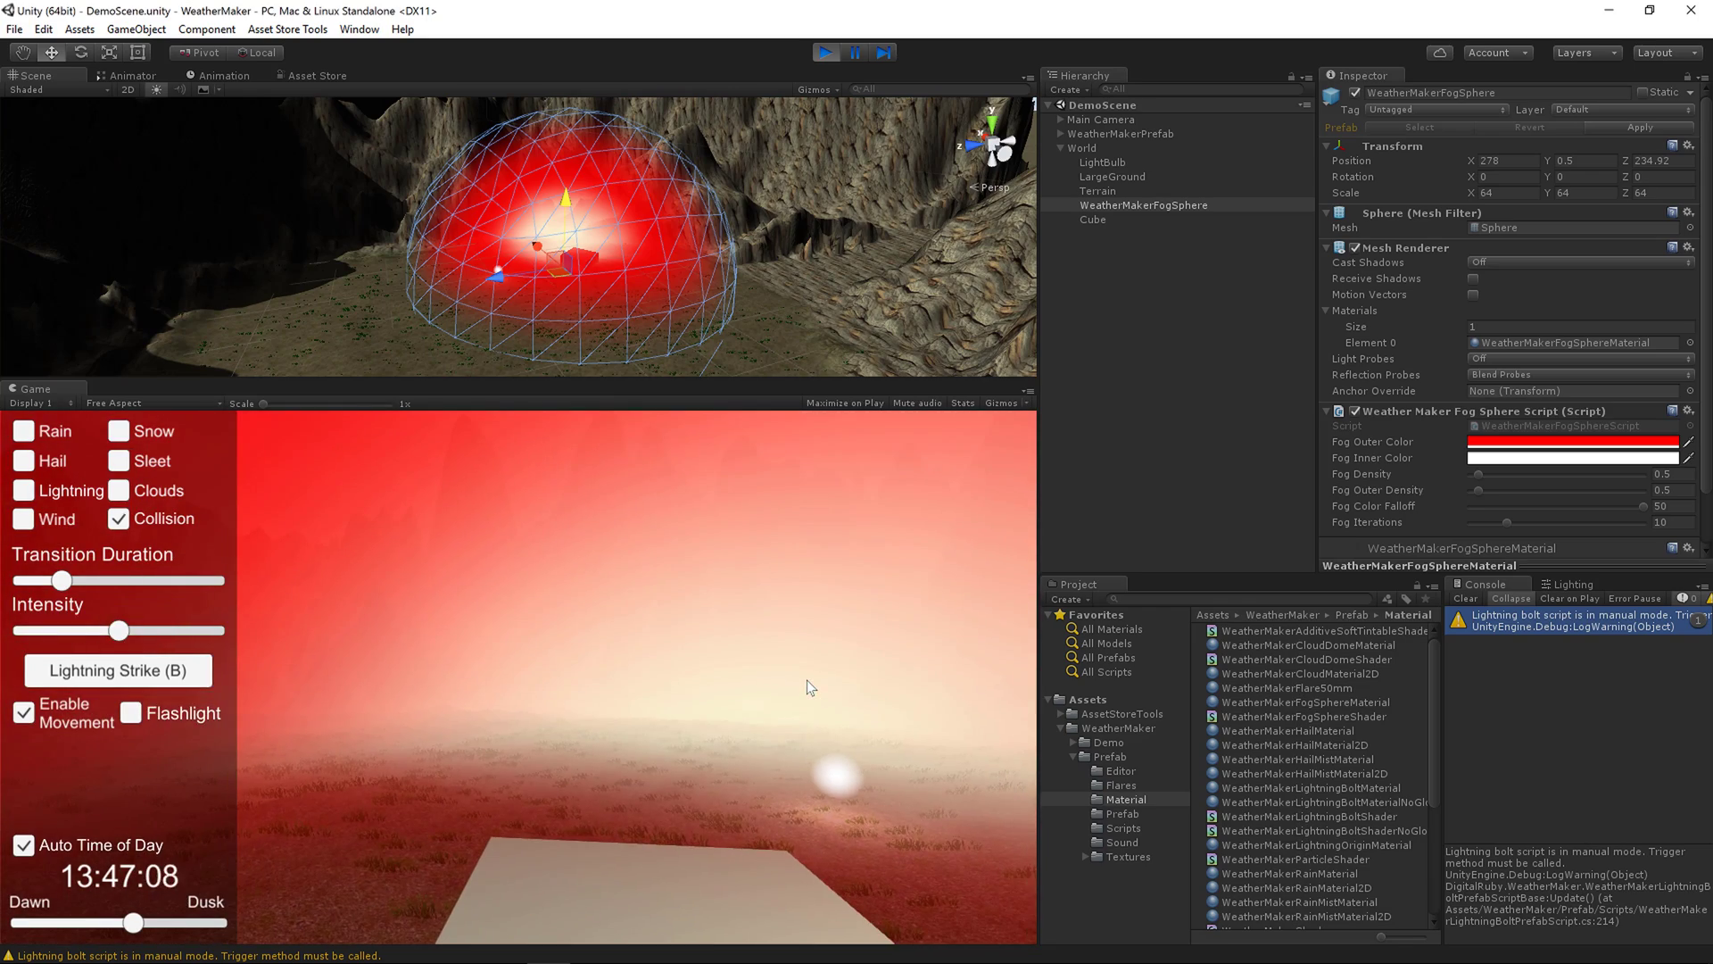
key("w")
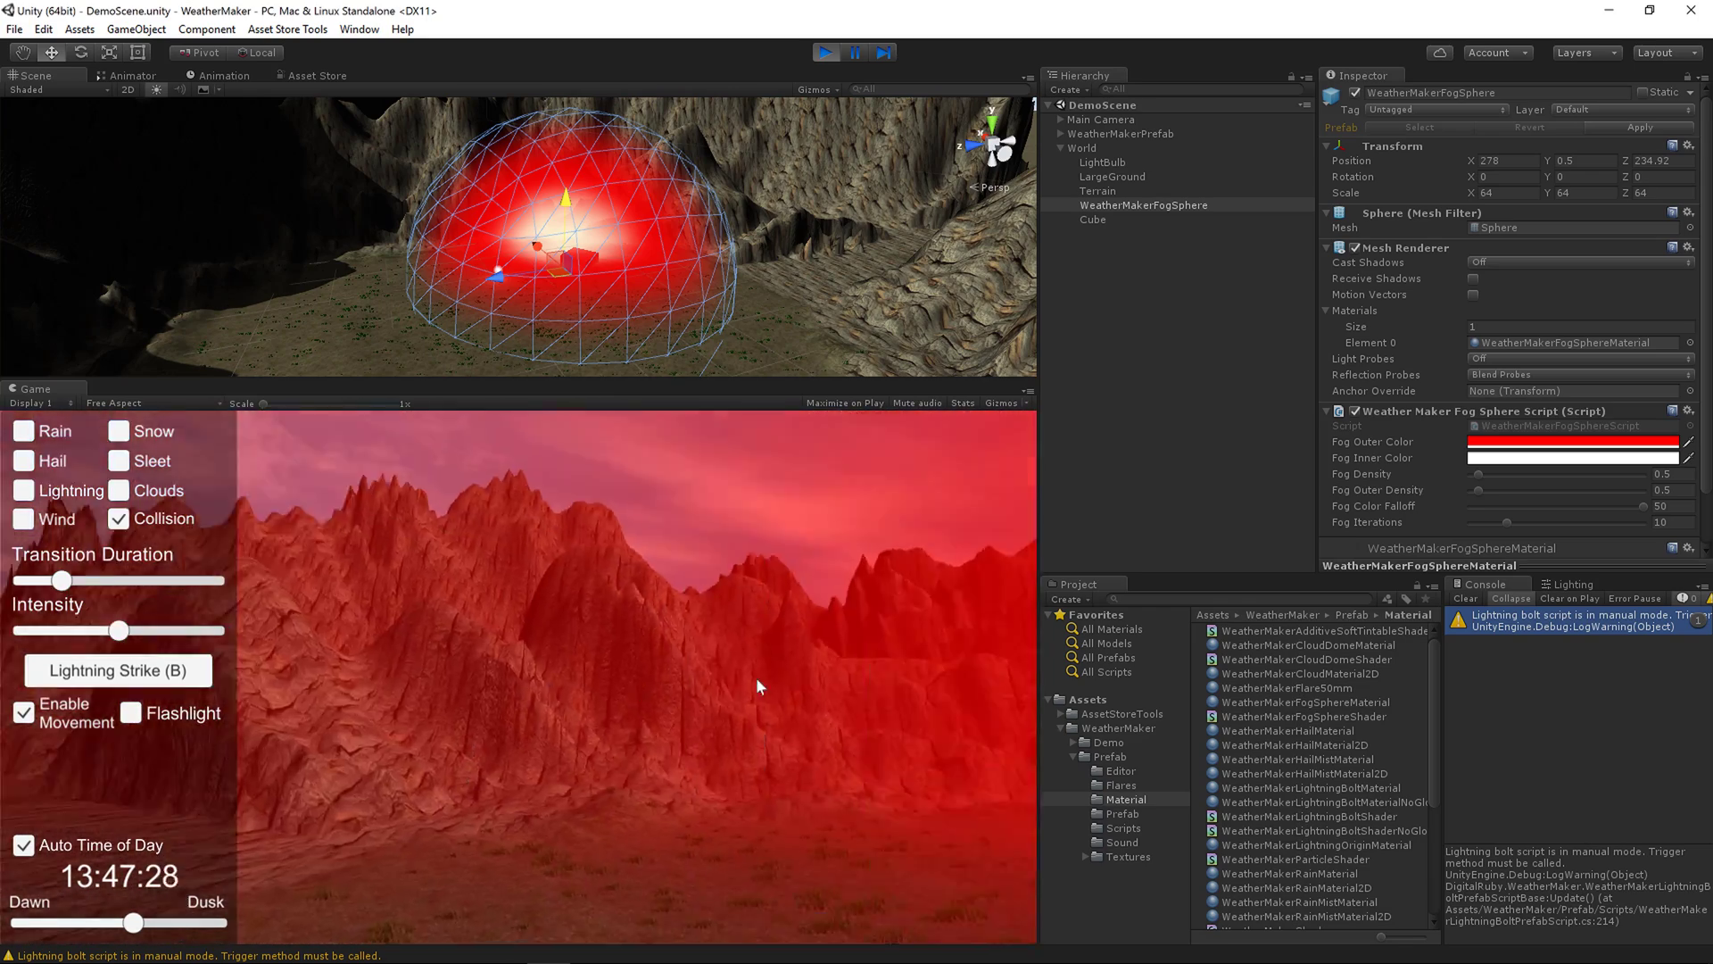
mouse_move(822, 689)
right_mouse_down()
mouse_move(1032, 692)
mouse_move(821, 687)
right_mouse_up()
key("m")
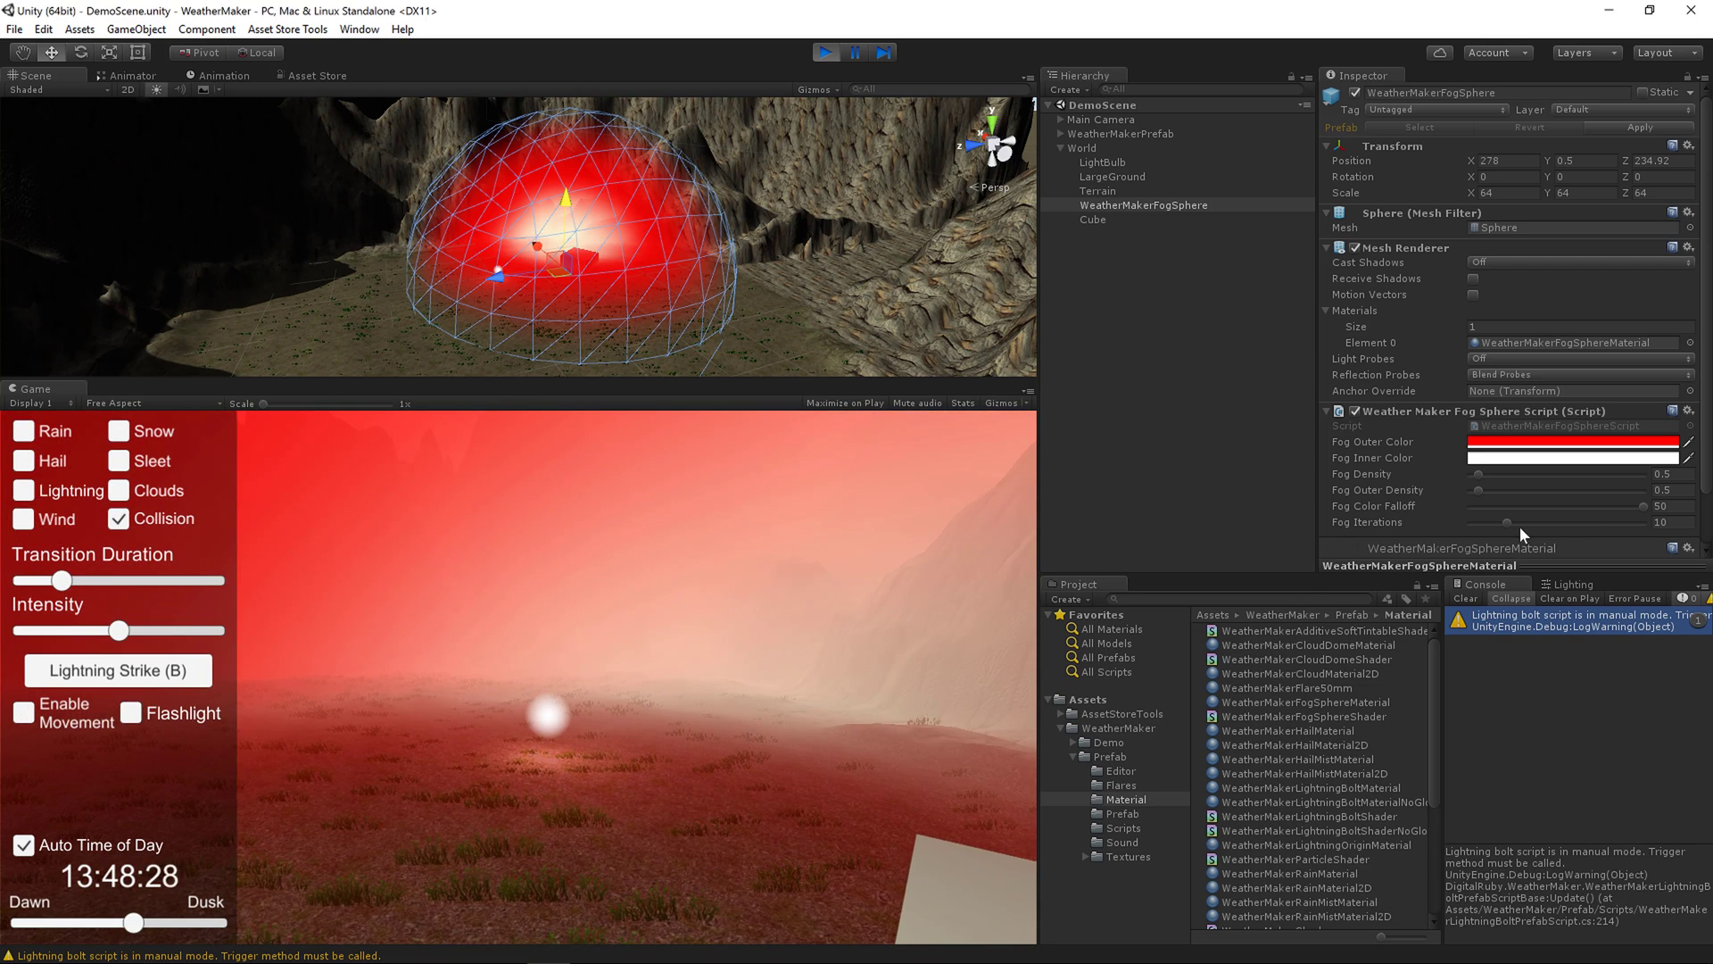
- Undo the Fog Color Falloff change and the red Fog Outer Color change
key("ctrl+z")
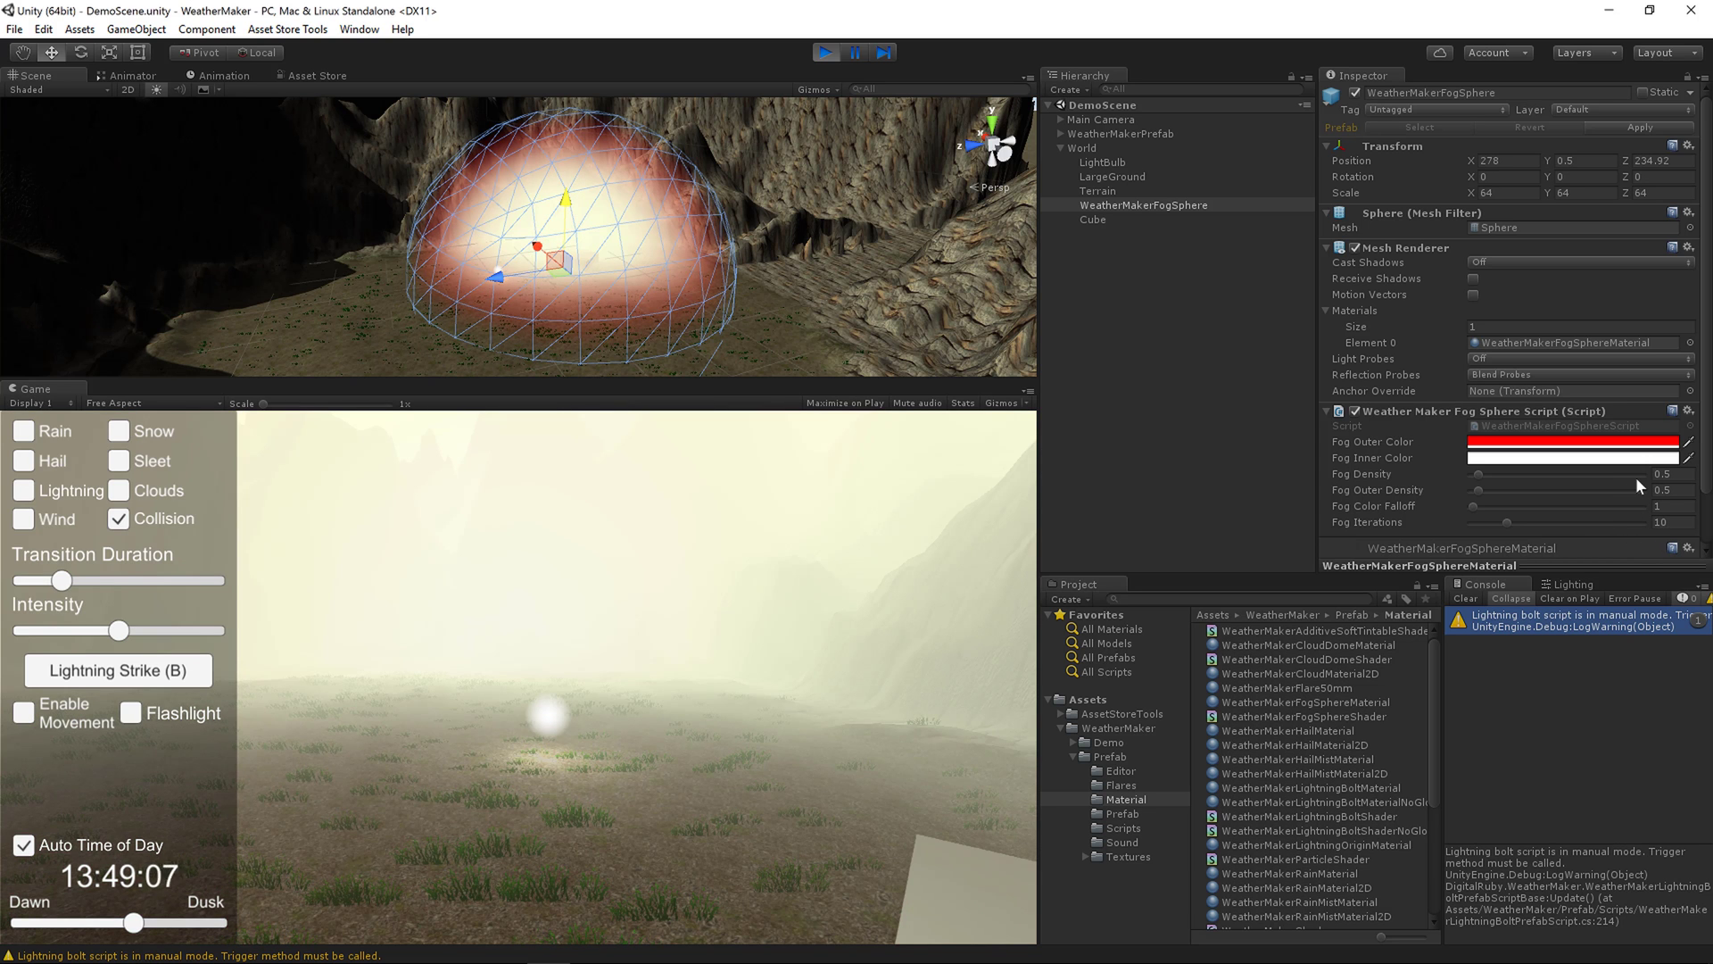
key("ctrl+z")
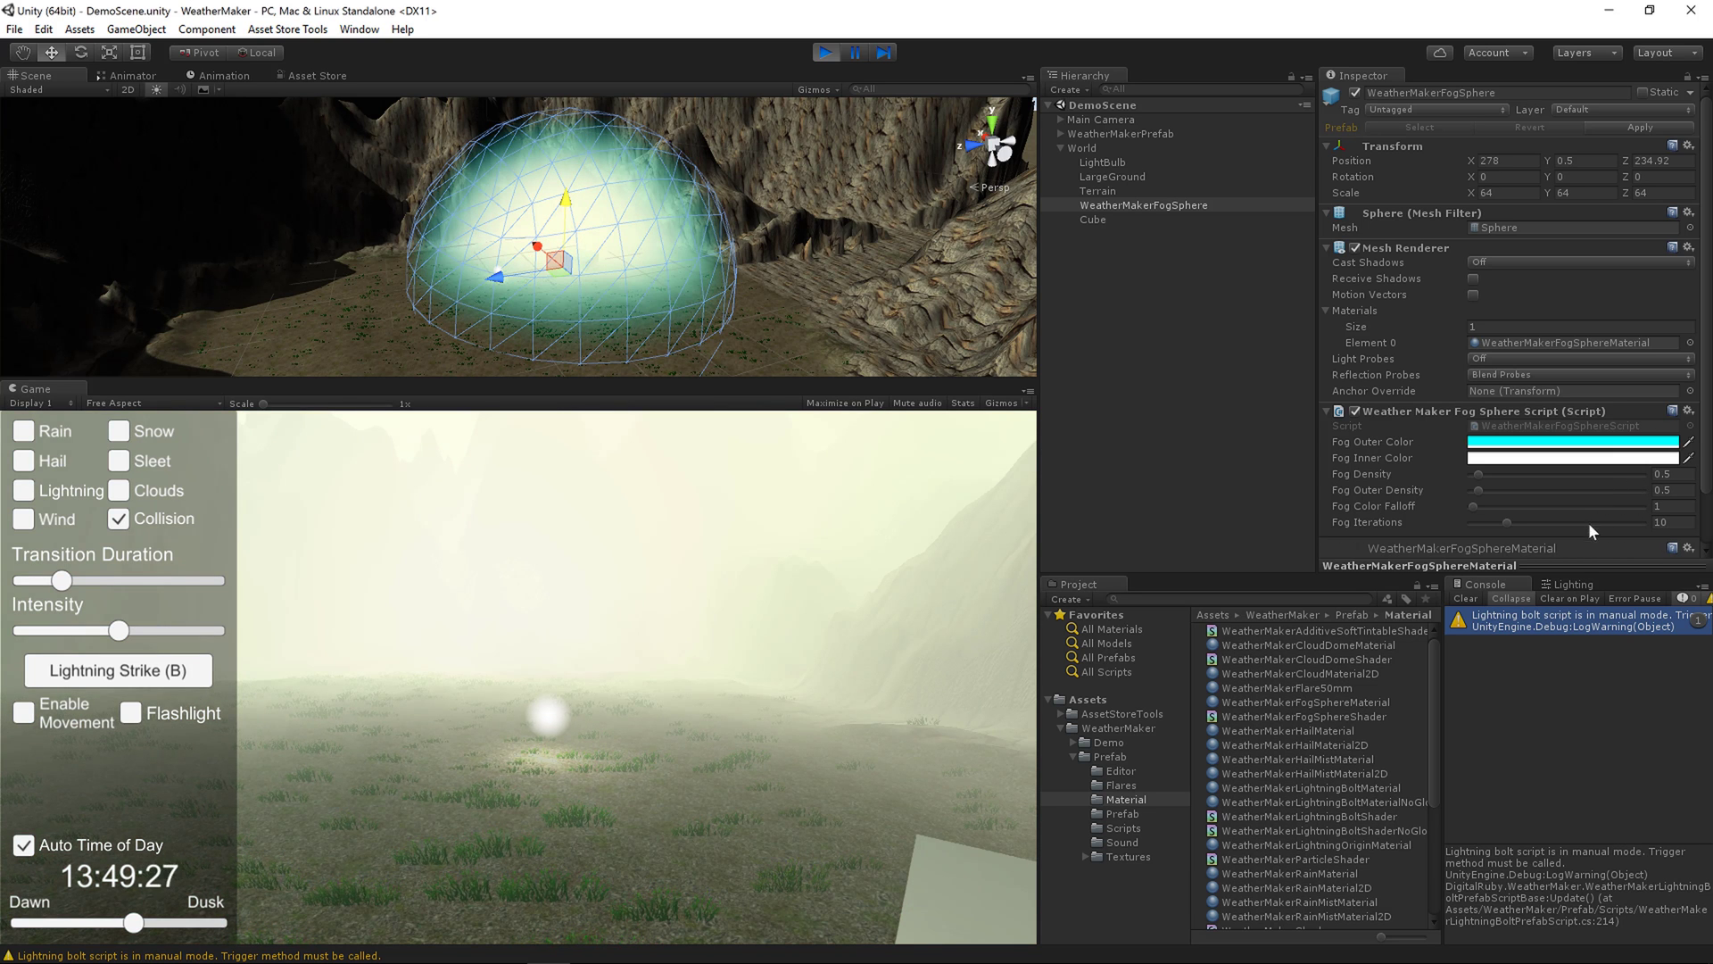
- Set the fog sphere's Fog Inner Color to black (000000FF)
left_click(1539, 463)
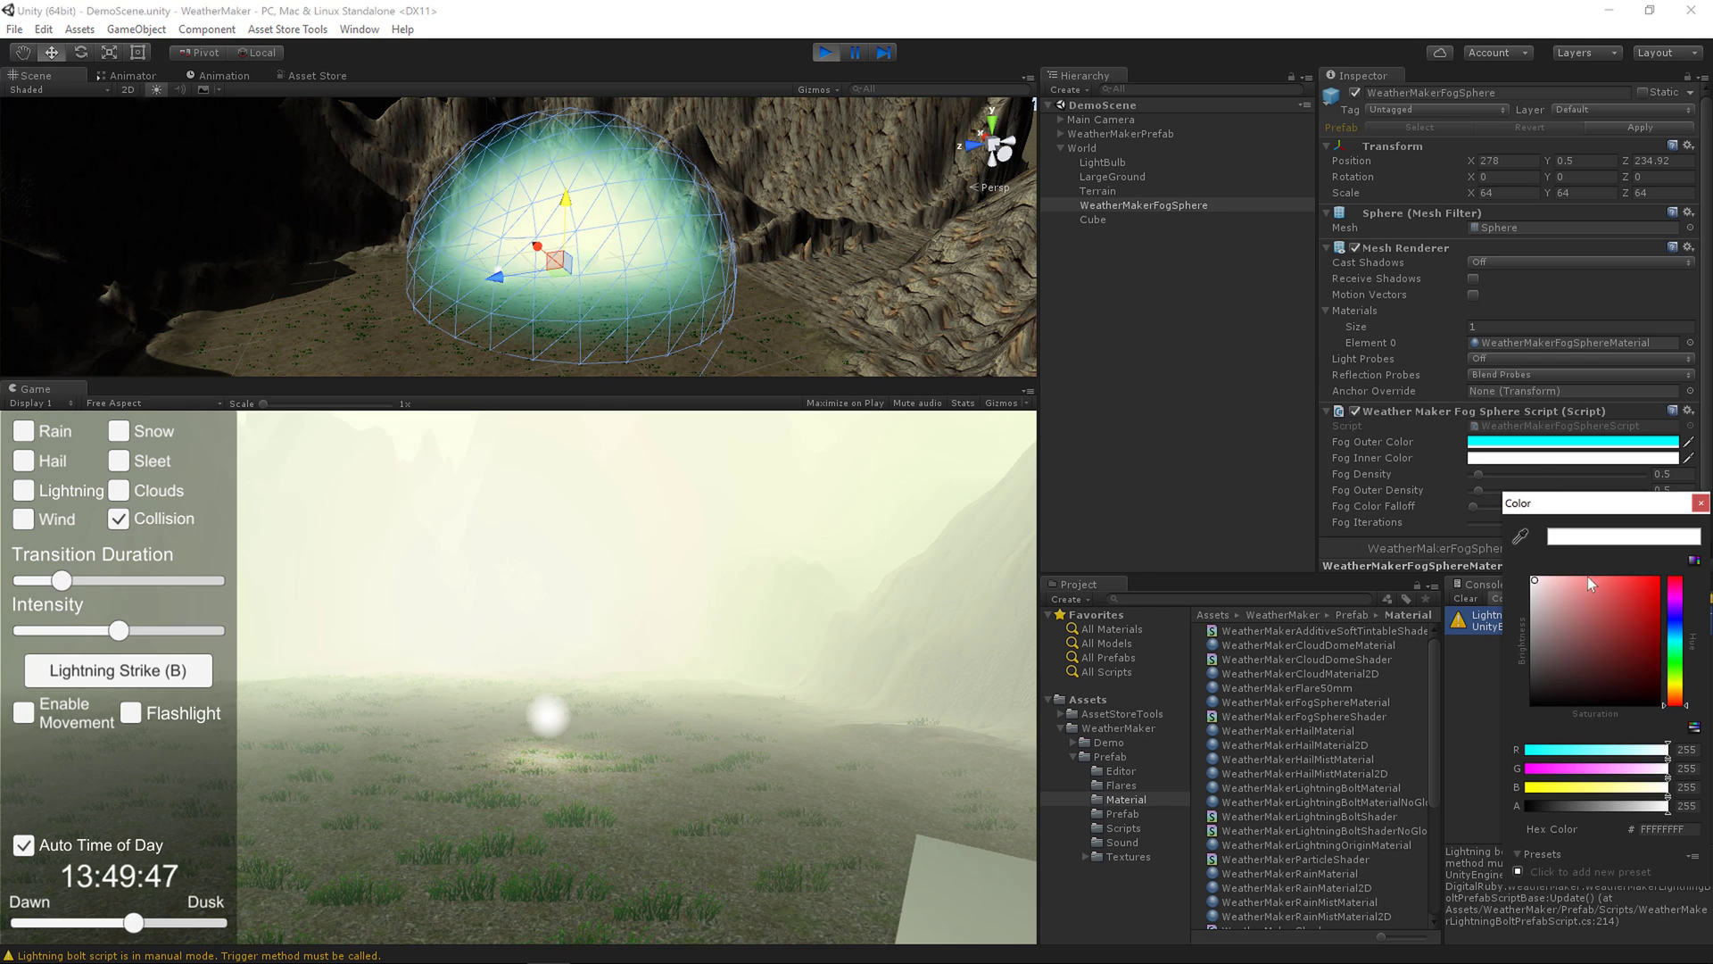
left_click_drag(1587, 577, 1620, 705)
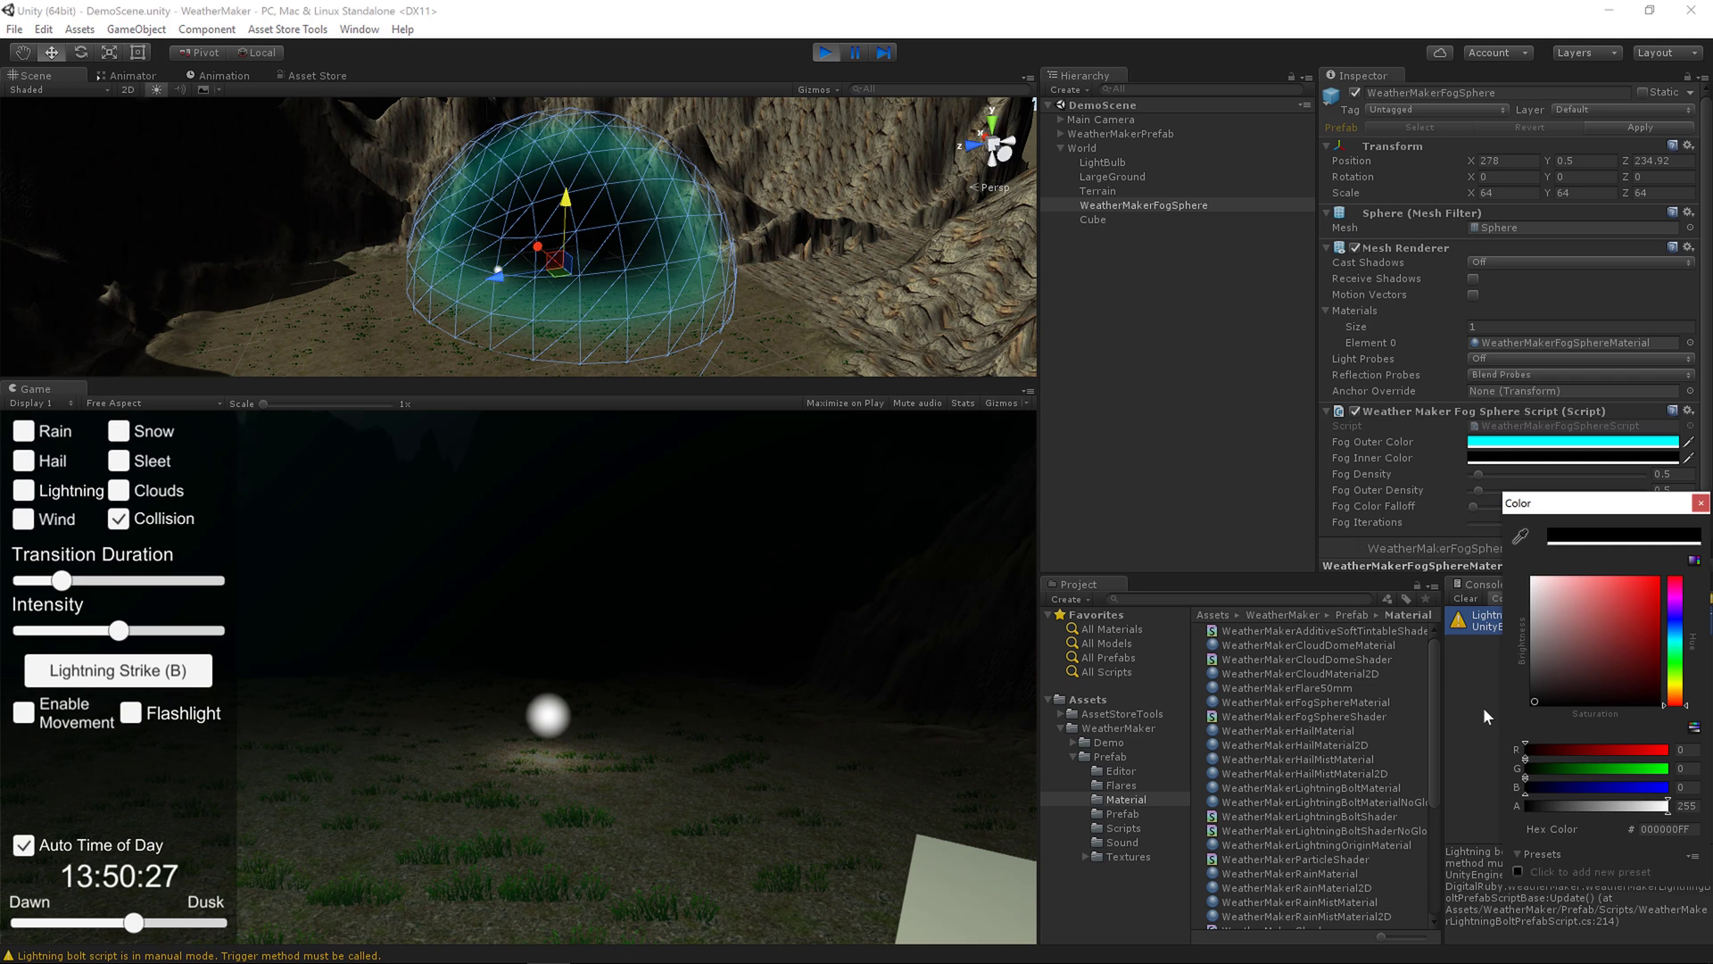
- Undo the black Fog Inner Color change on the fog sphere and close the color picker
mouse_move(1484, 706)
left_mouse_down()
mouse_move(1565, 694)
mouse_move(1520, 694)
mouse_move(1502, 719)
left_mouse_up()
left_click_drag(1501, 717, 1651, 684)
key("ctrl+z")
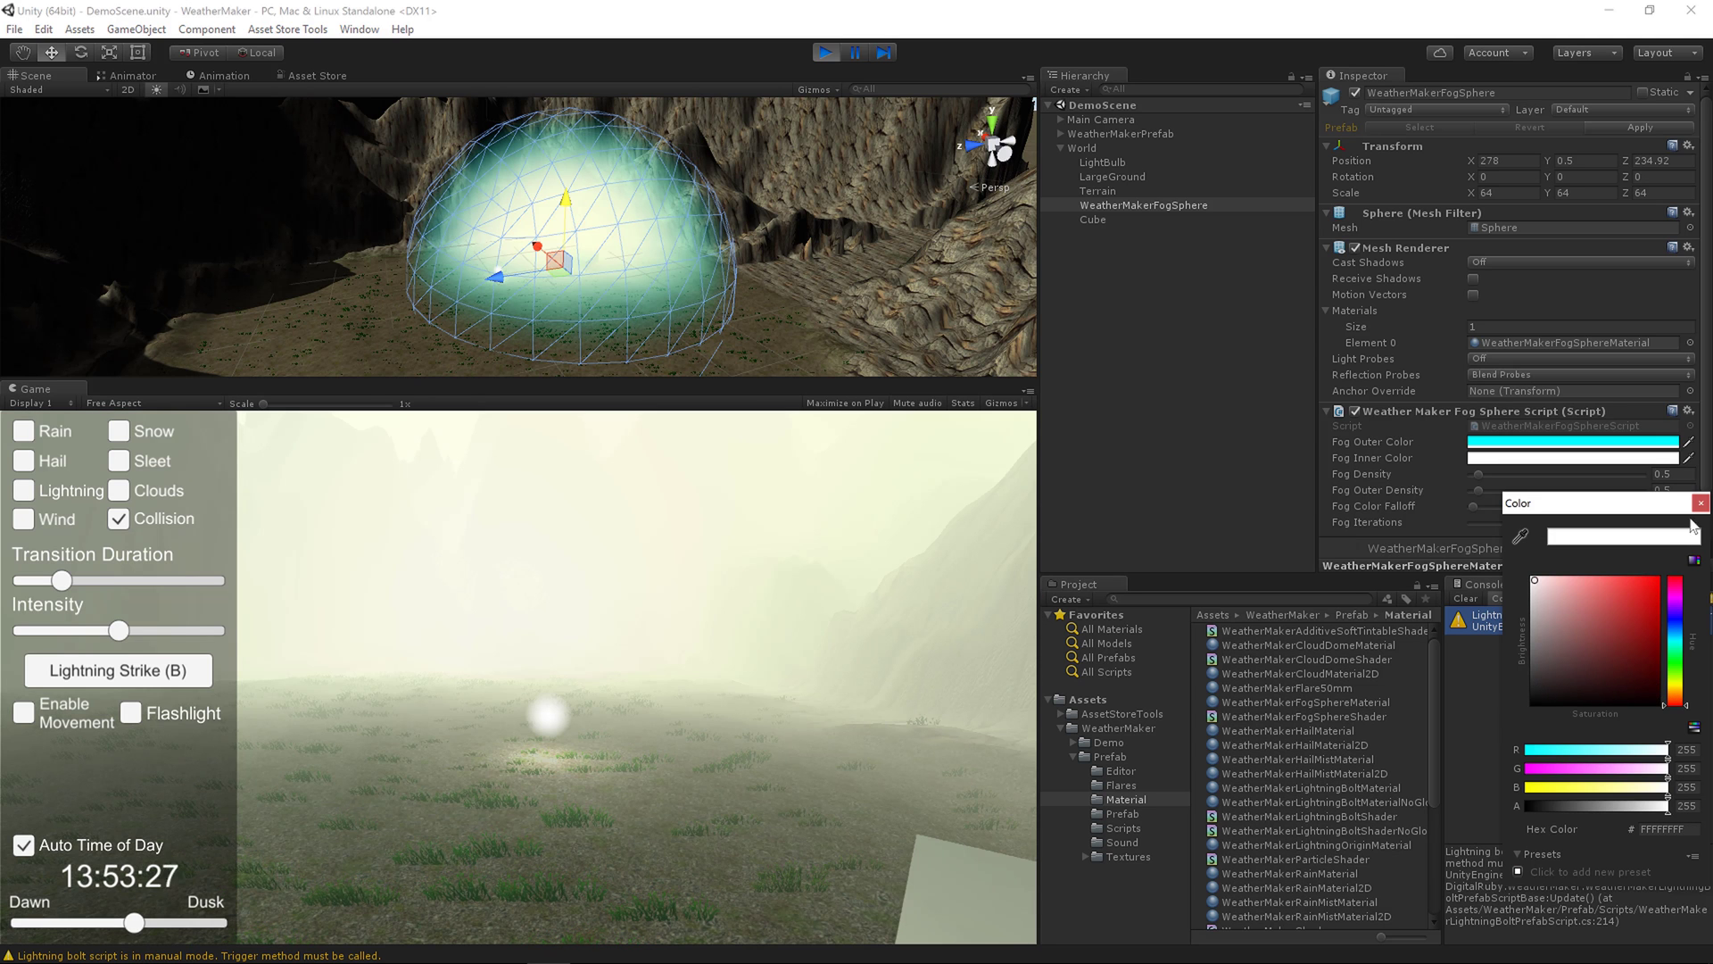
left_click(1700, 504)
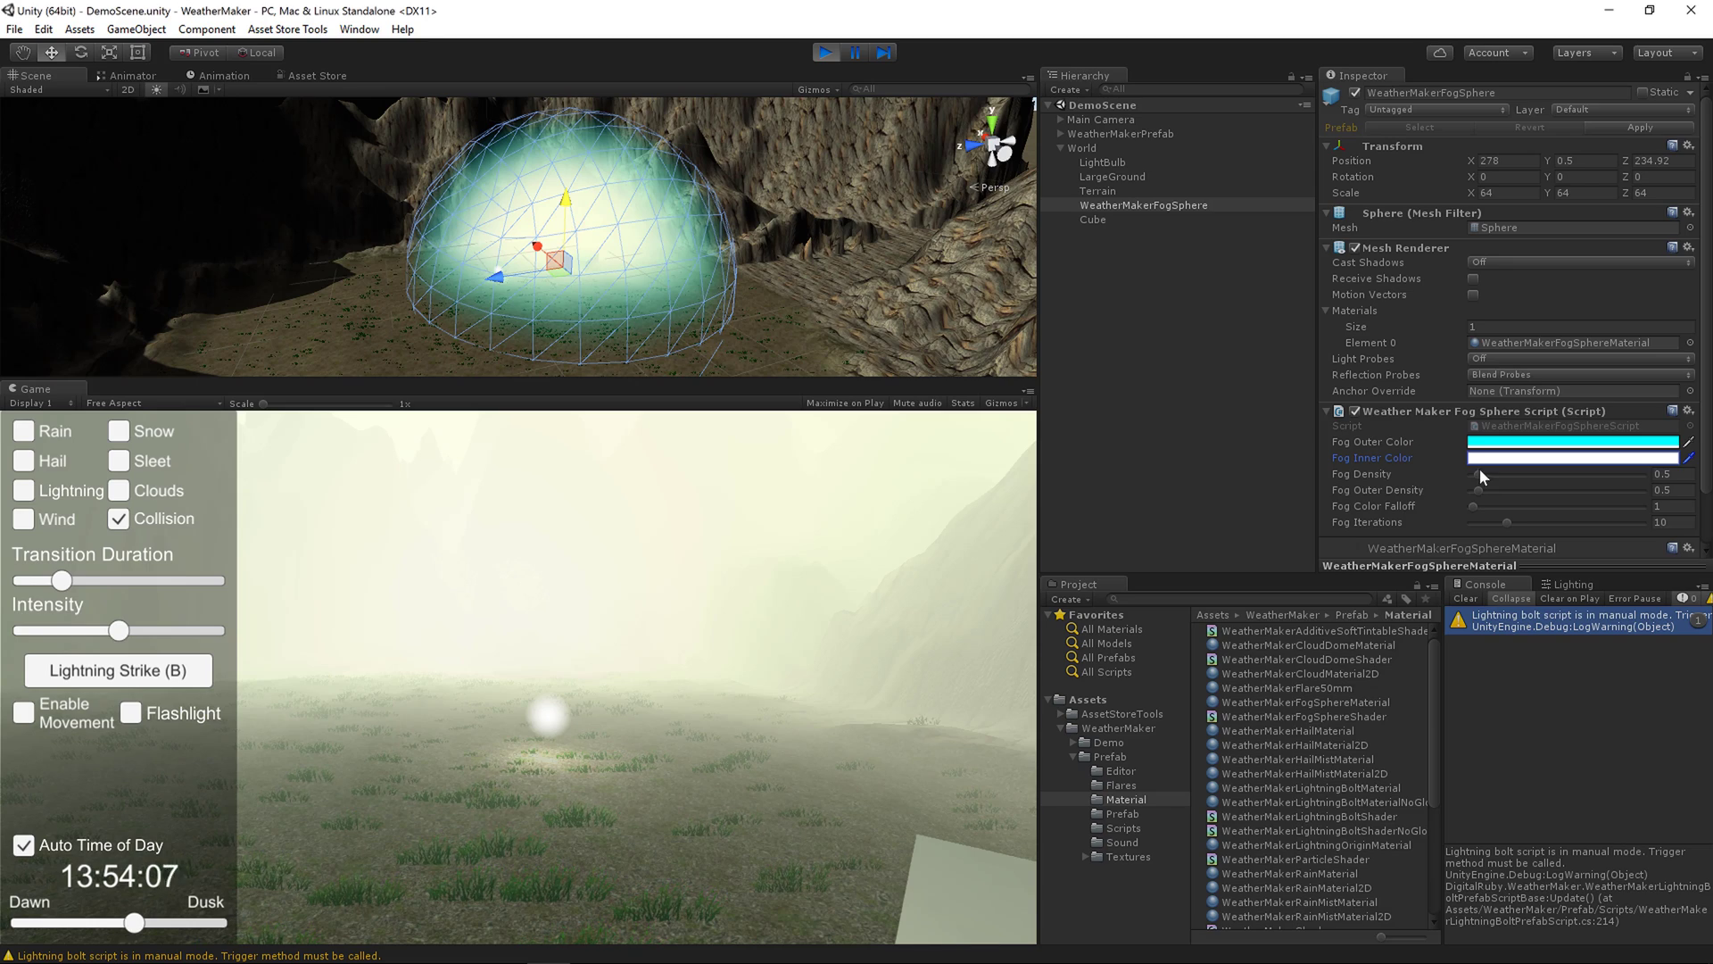
- Enable movement, walk through the fog sphere in the game to examine the white inner color, and disable movement
key("m")
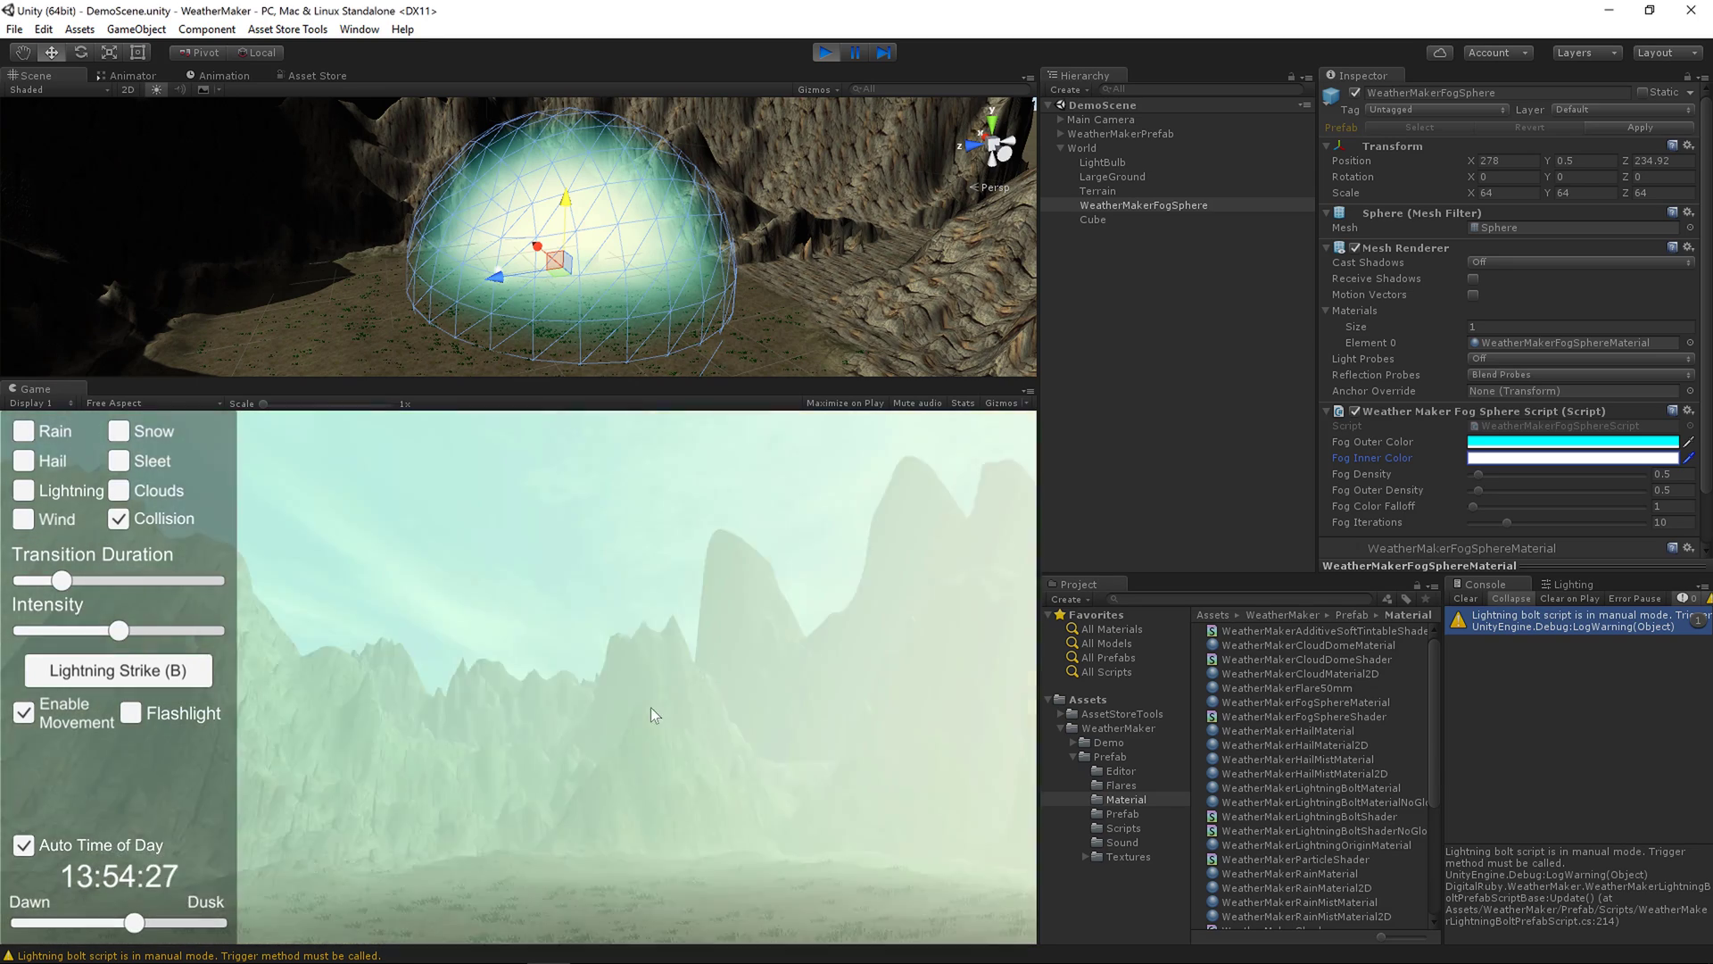
key("w")
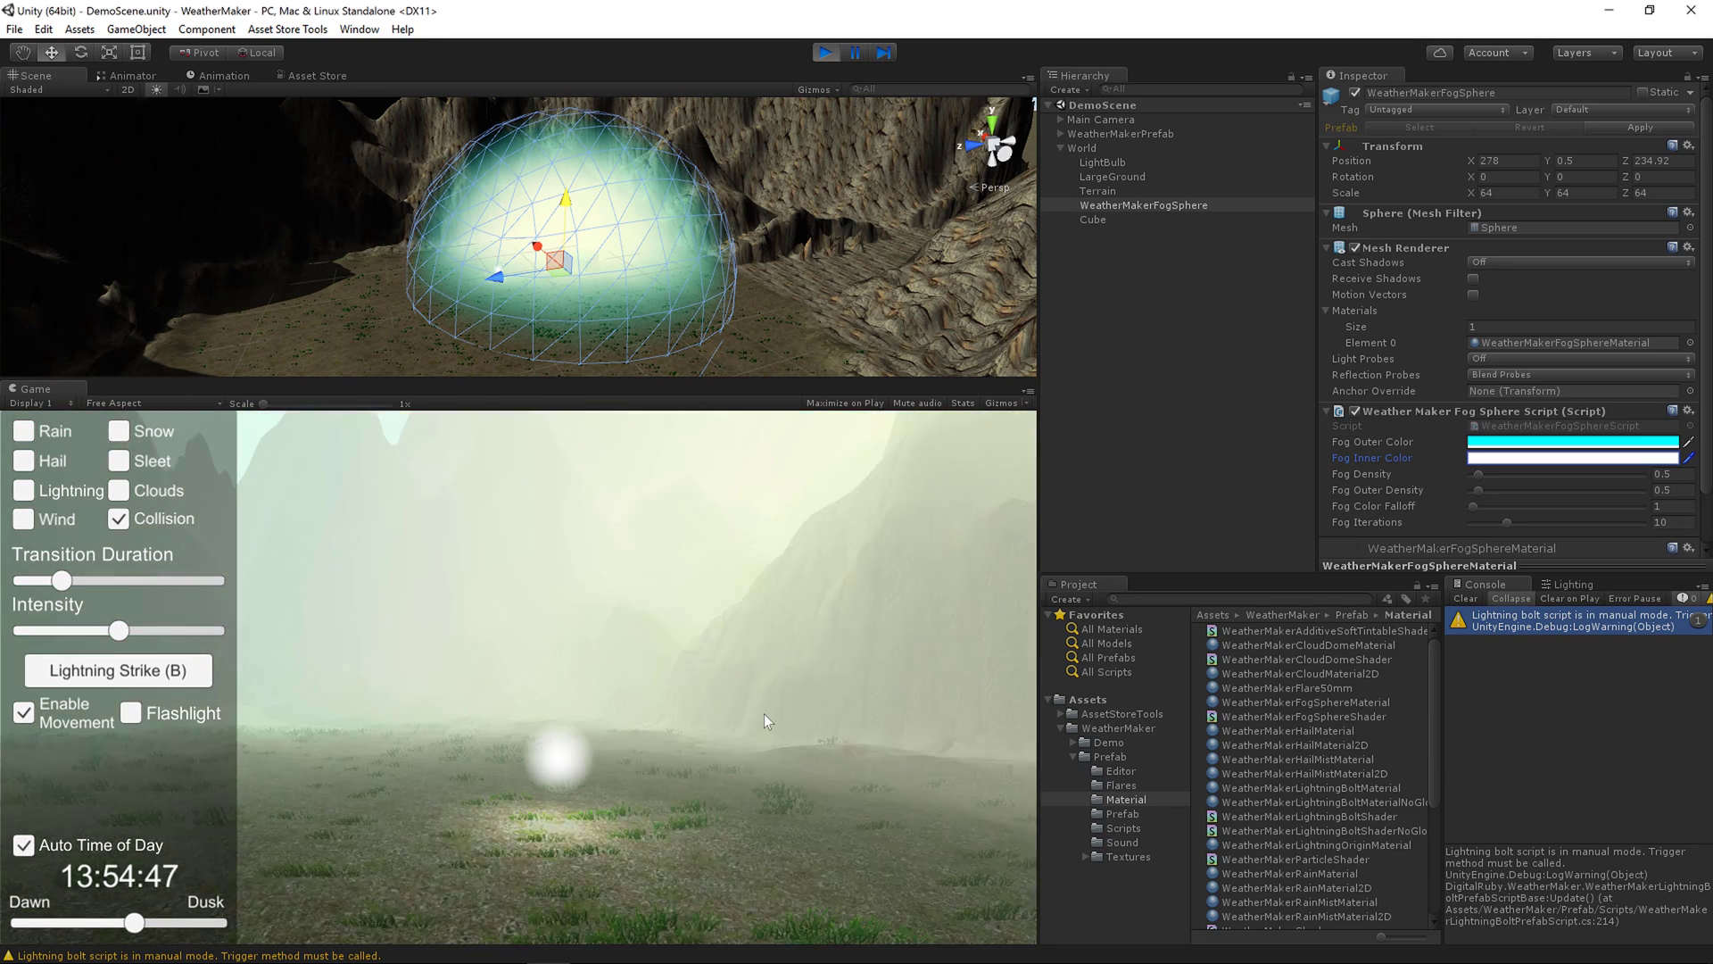
key("m")
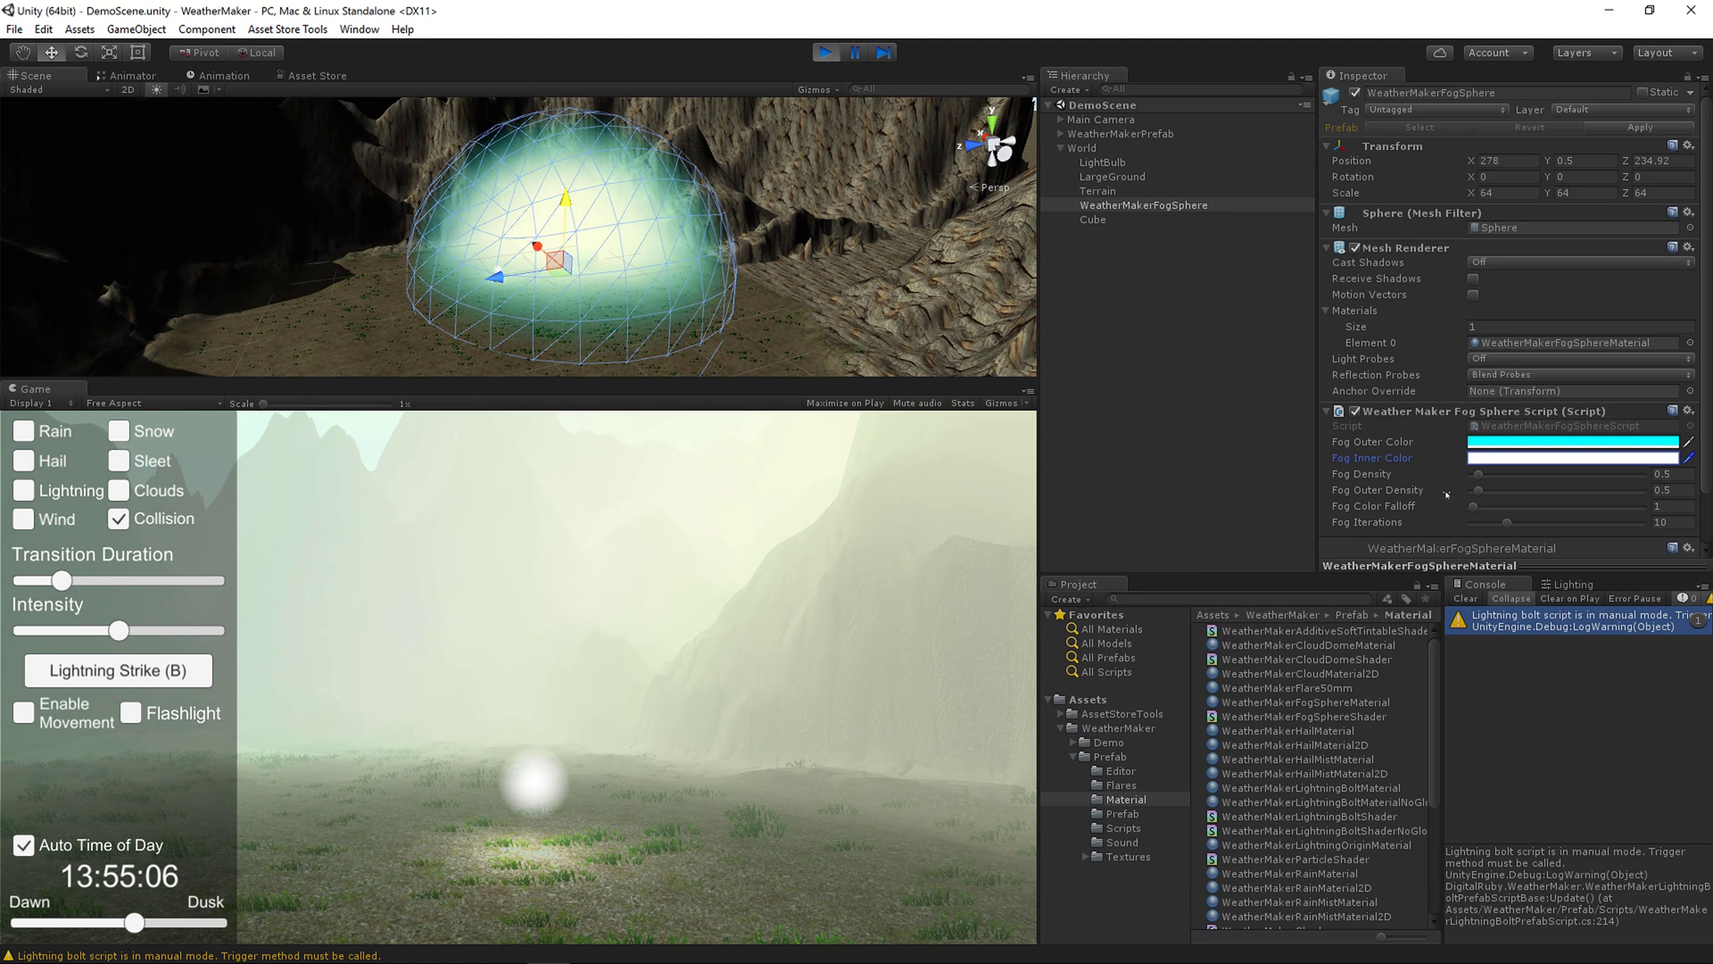
- Try Fog Density and Fog Outer Density at 10, one at a time, returning each to 0.5 after the test
left_click_drag(1476, 473, 1671, 482)
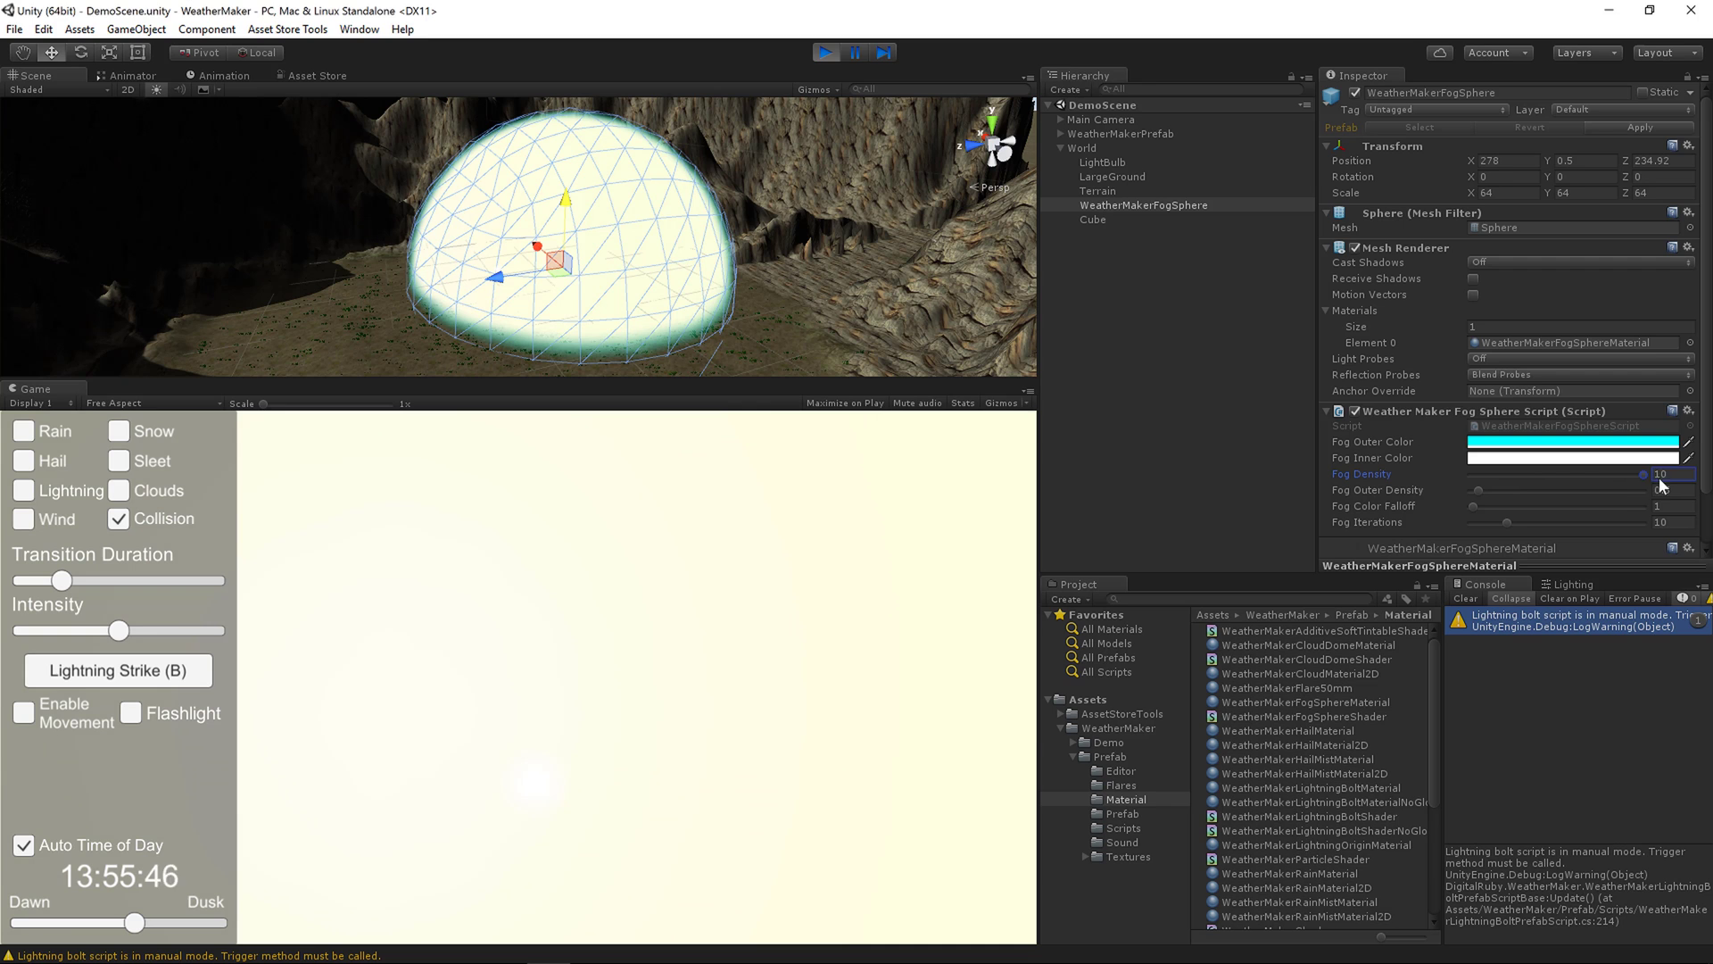
left_click_drag(1620, 475, 1481, 474)
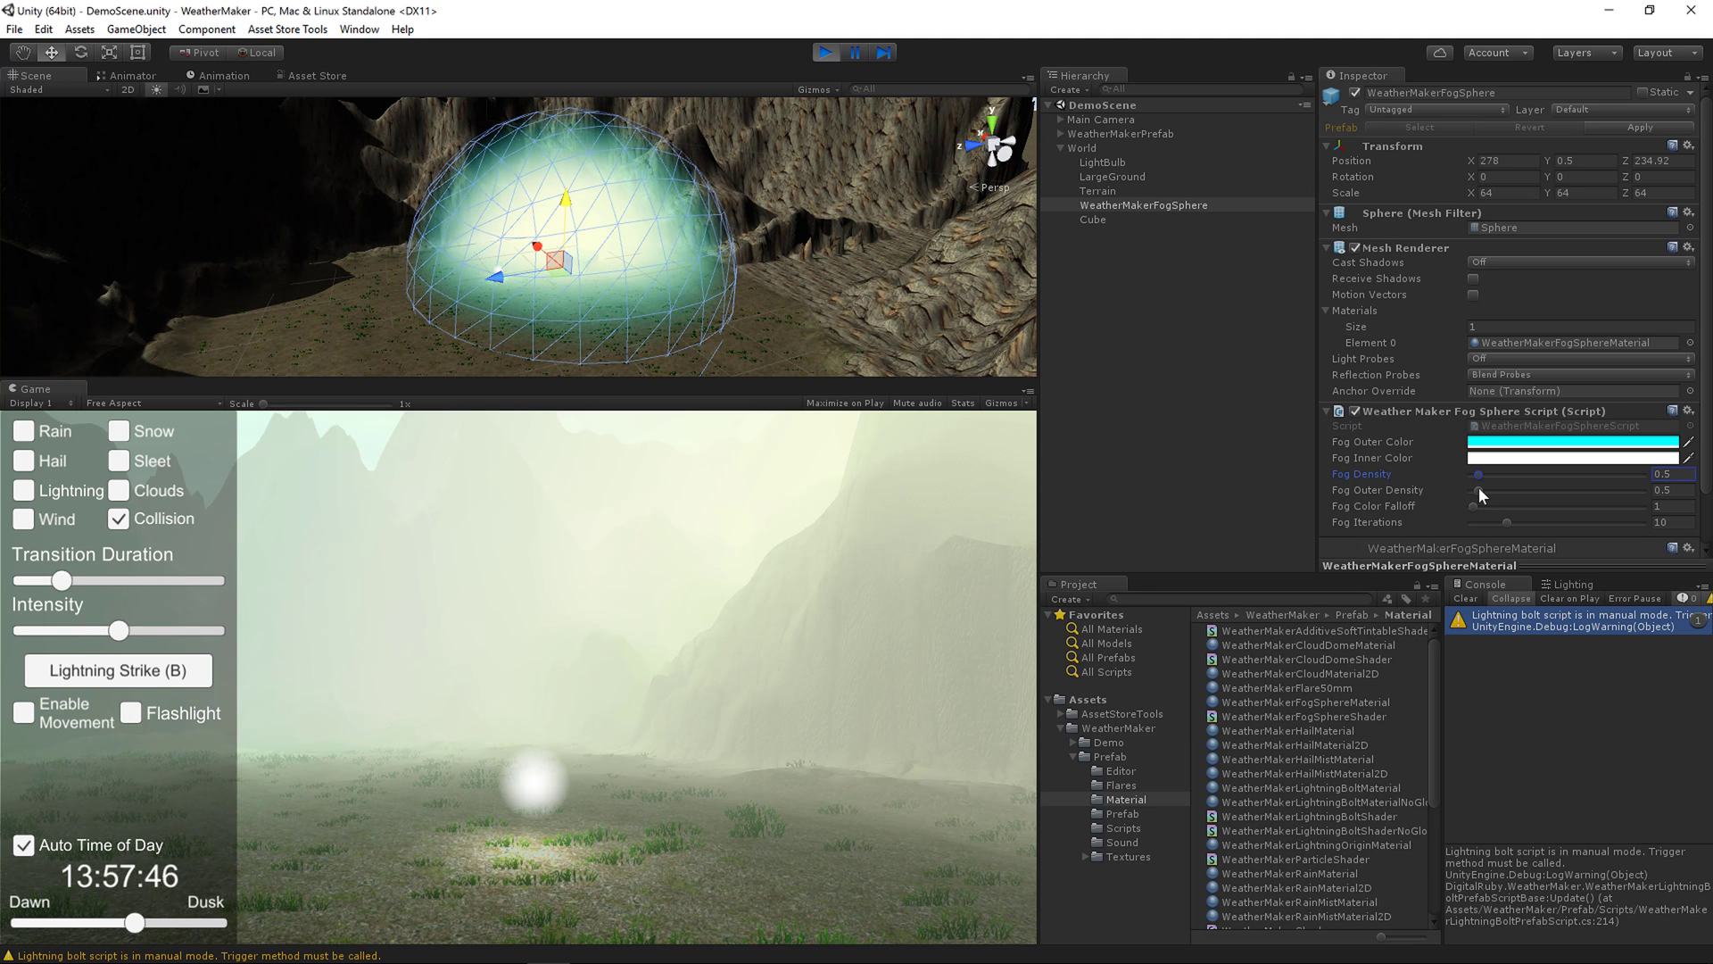
left_click_drag(1479, 487, 1650, 491)
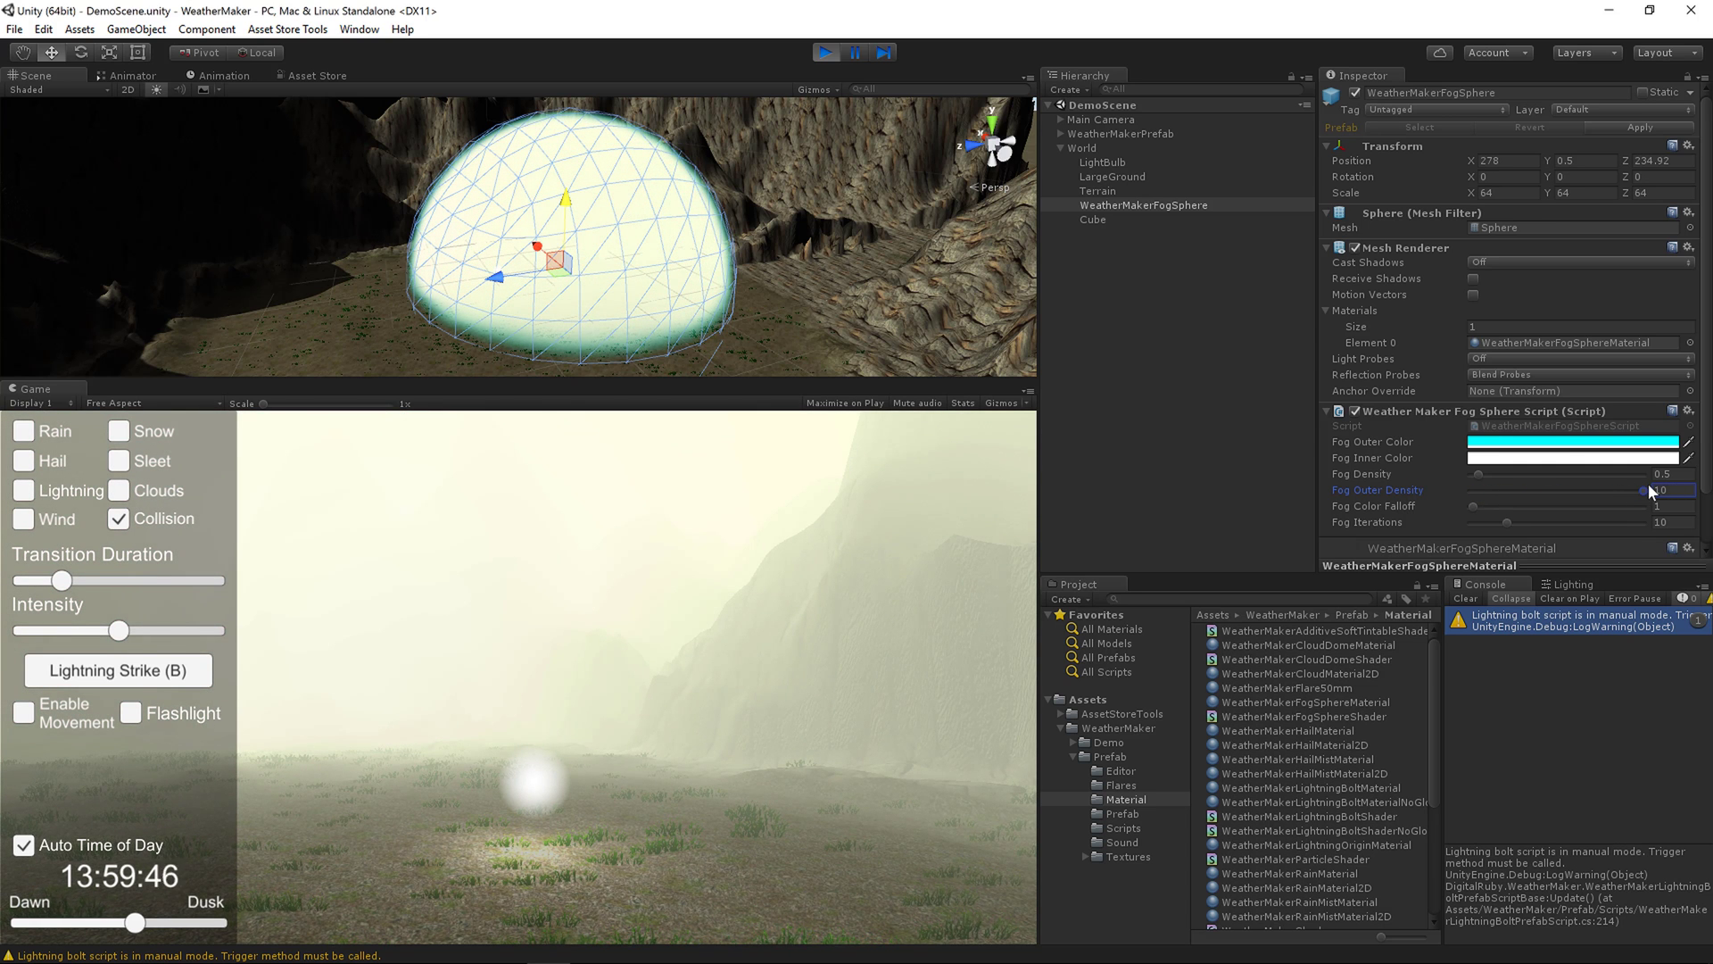
key("ctrl+z")
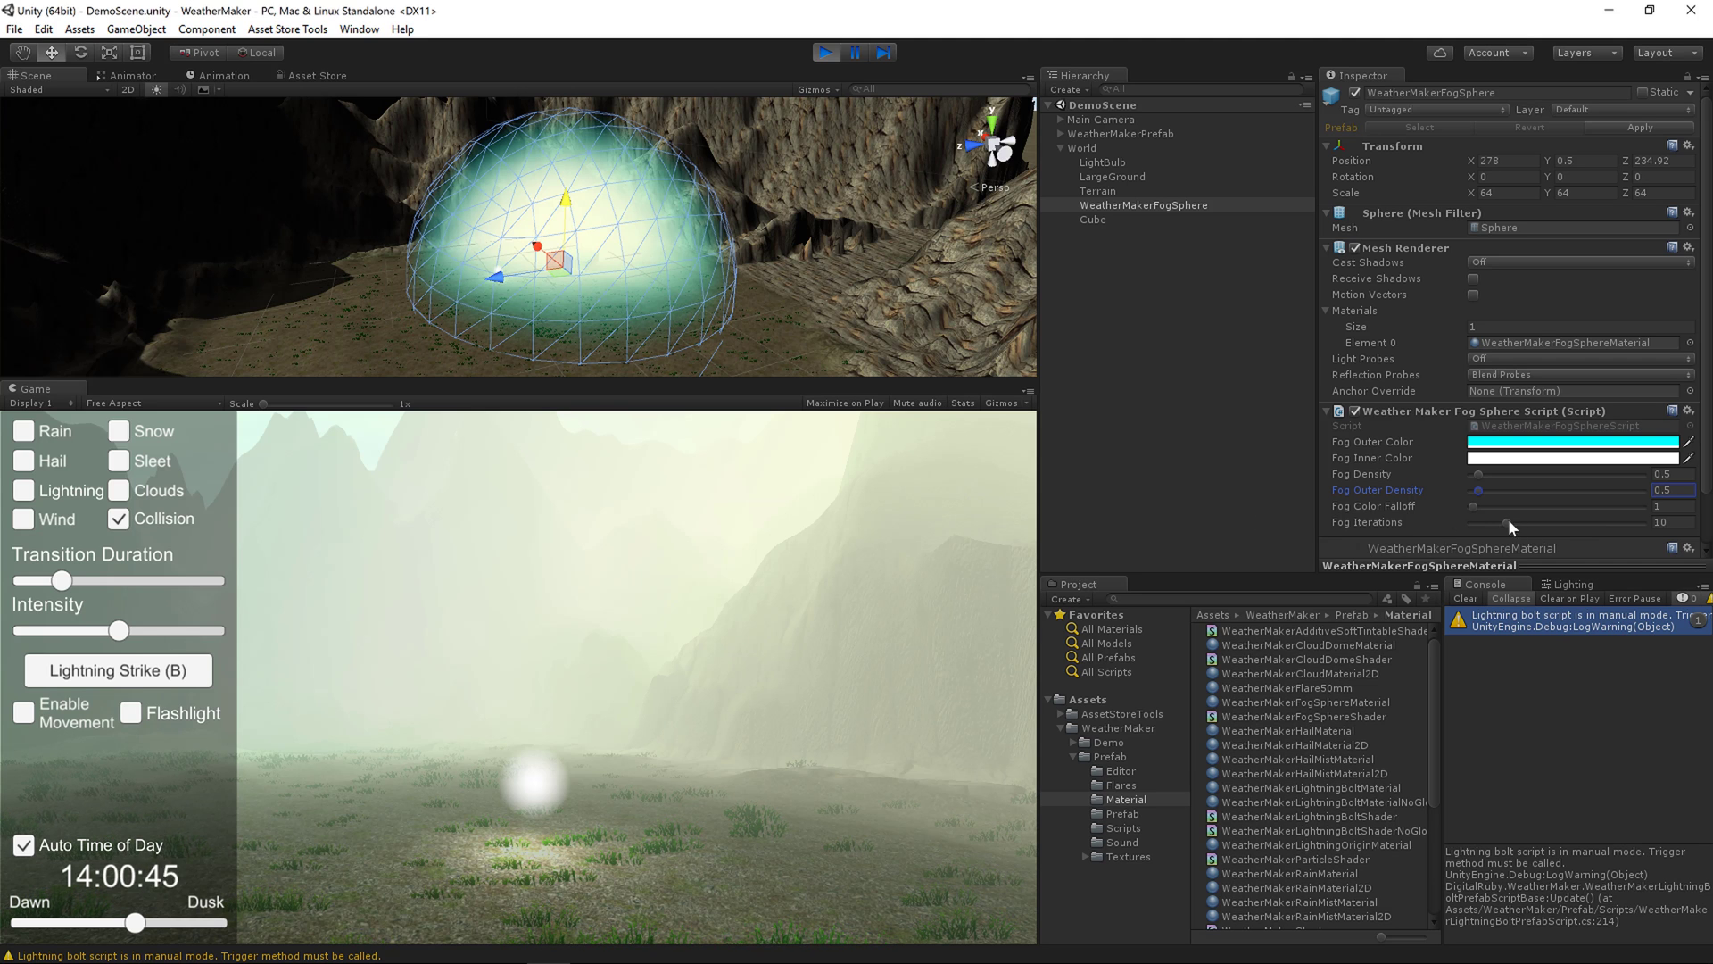
- Compare the fog sphere at Fog Iterations of 40, 12, 8 and 2, finishing with the value back at 10
left_click_drag(1508, 522, 1662, 534)
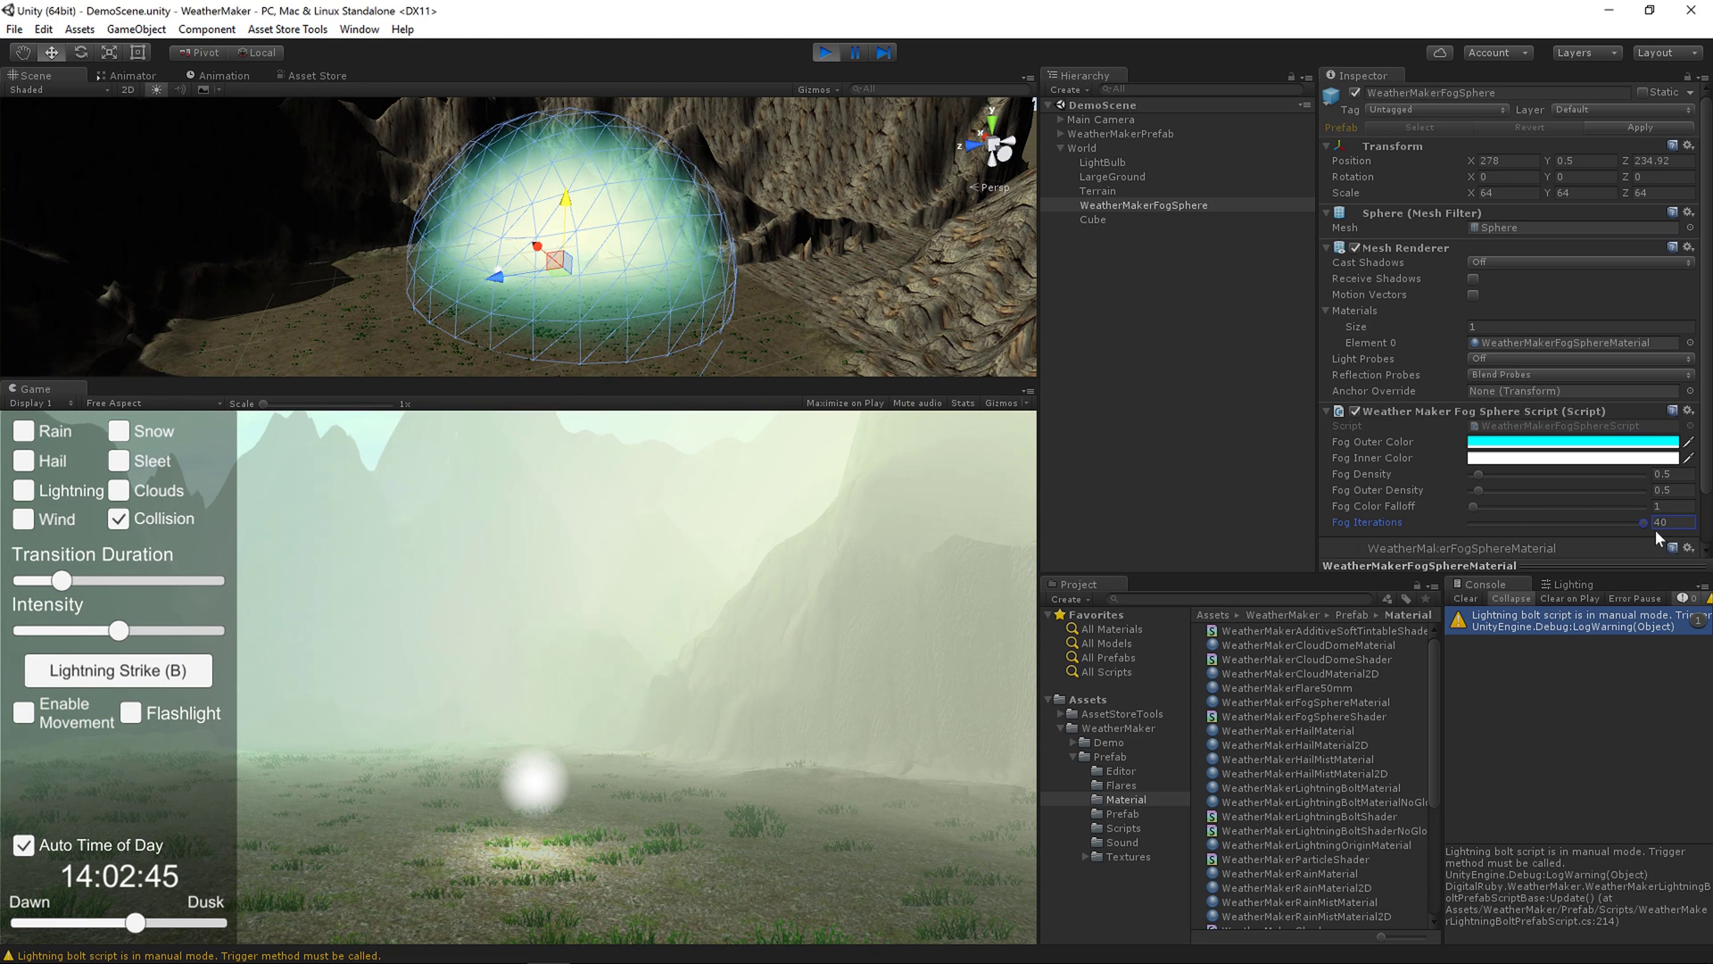
left_click_drag(1656, 531, 1631, 531)
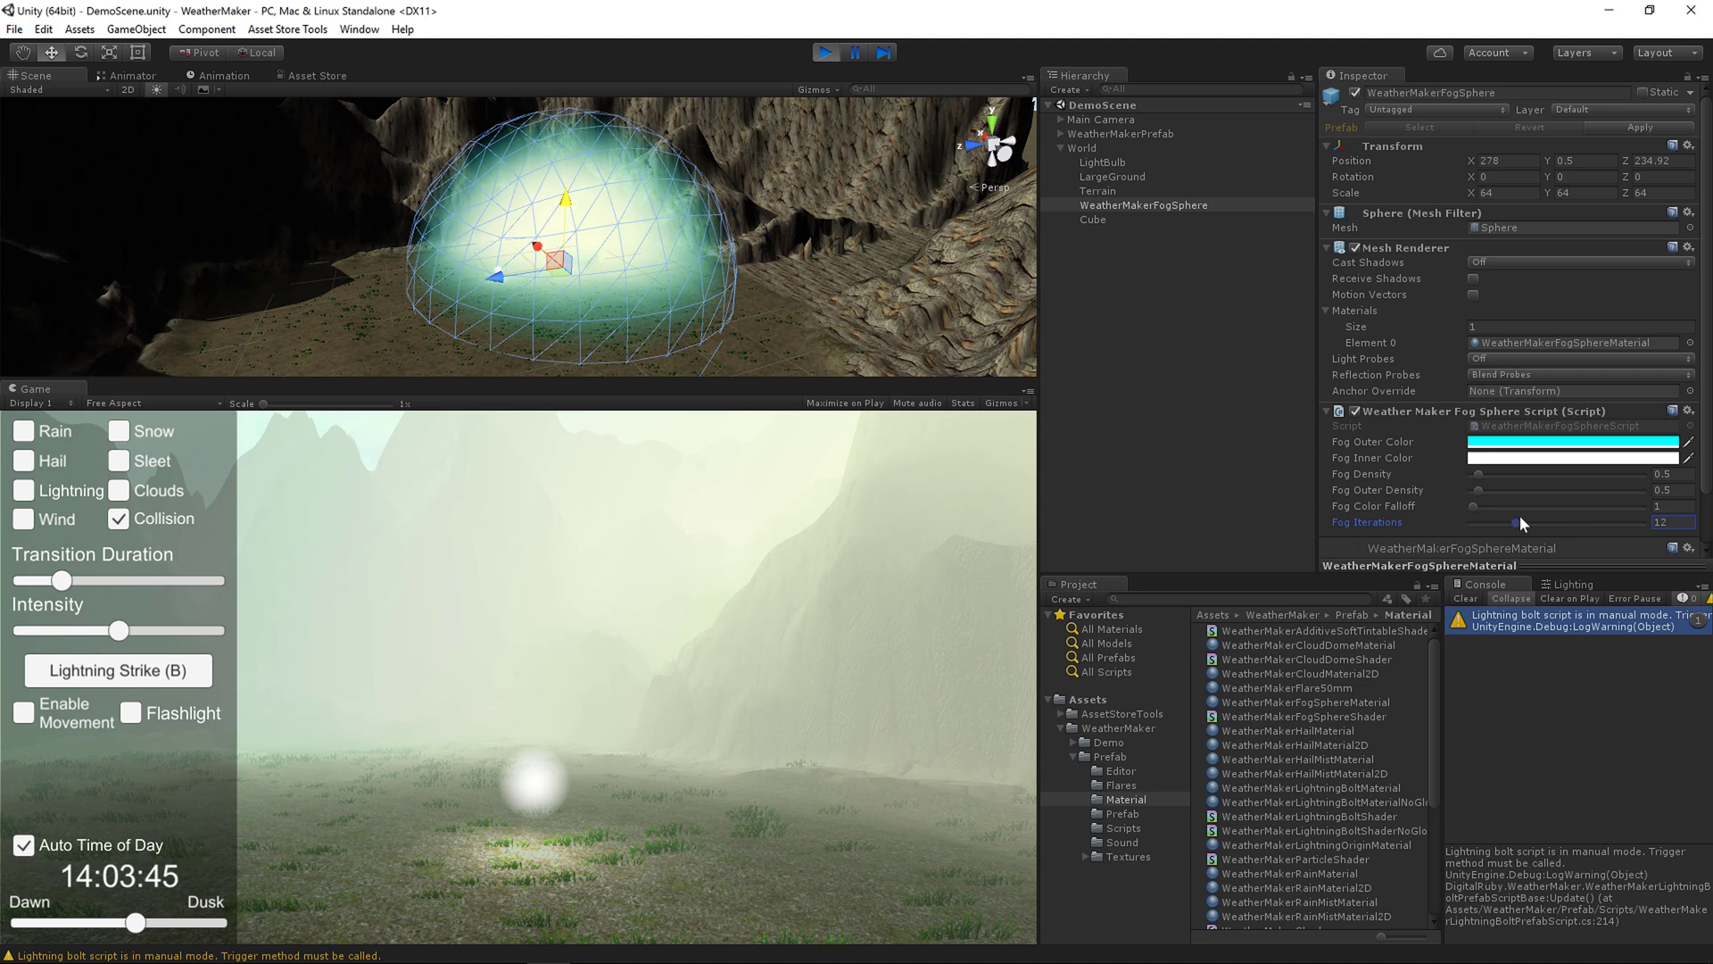
left_click_drag(1513, 515, 1486, 514)
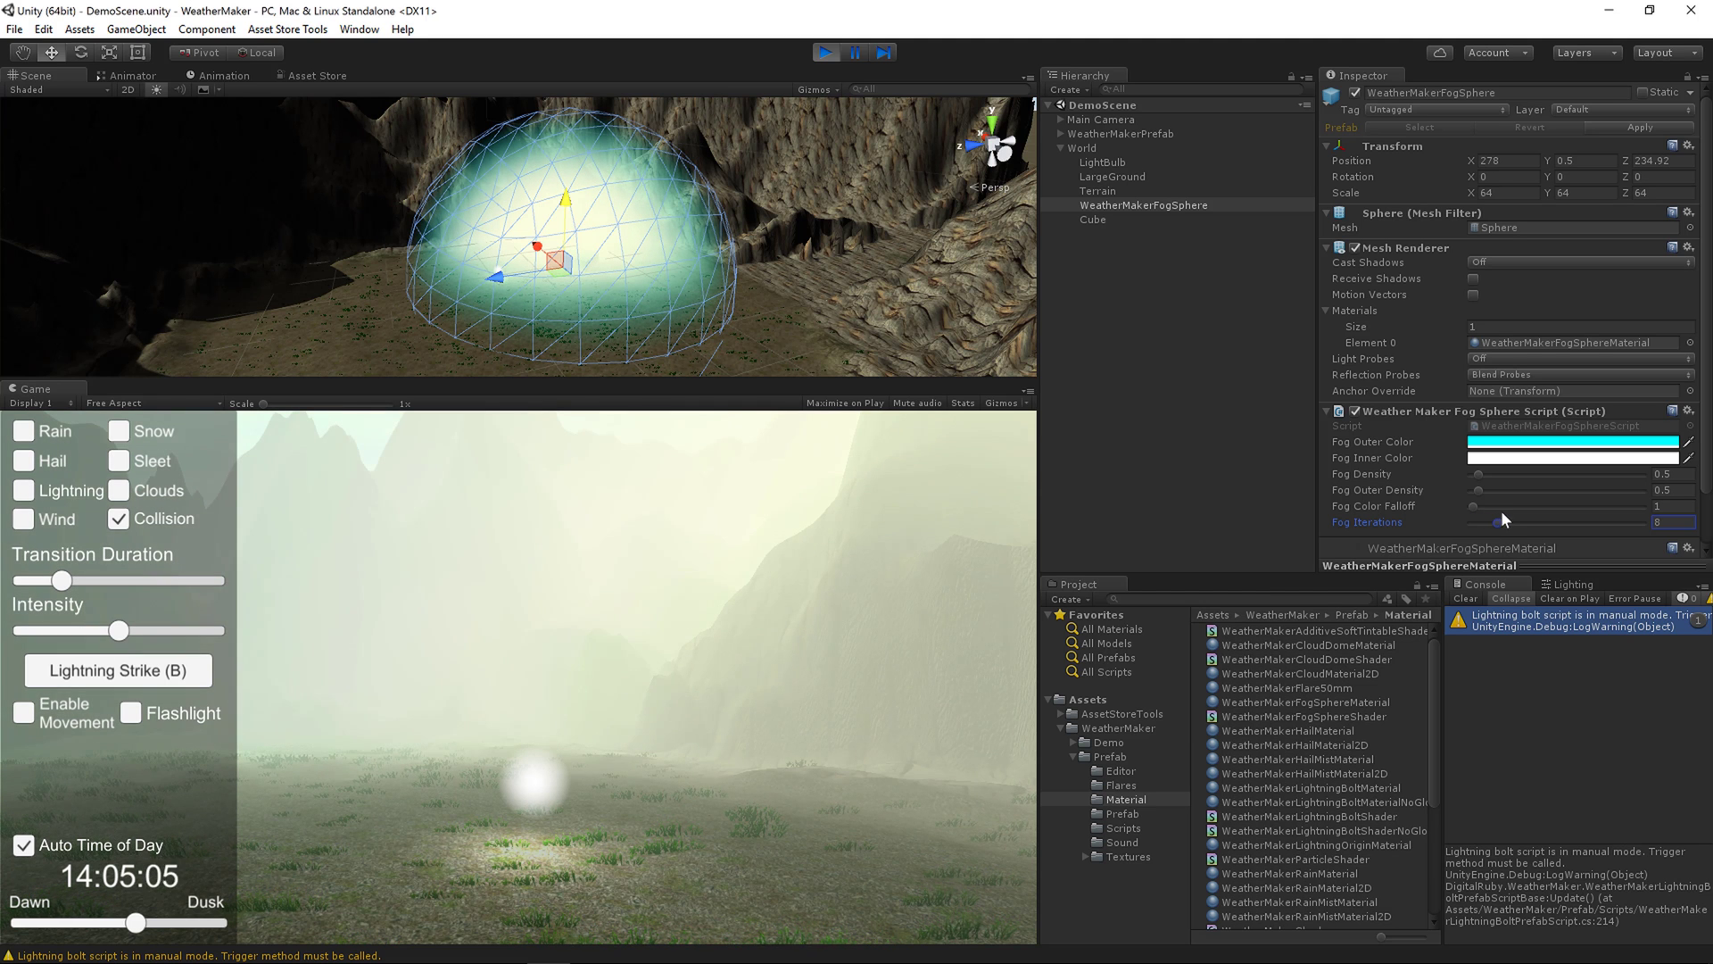
left_click_drag(1502, 513, 1435, 520)
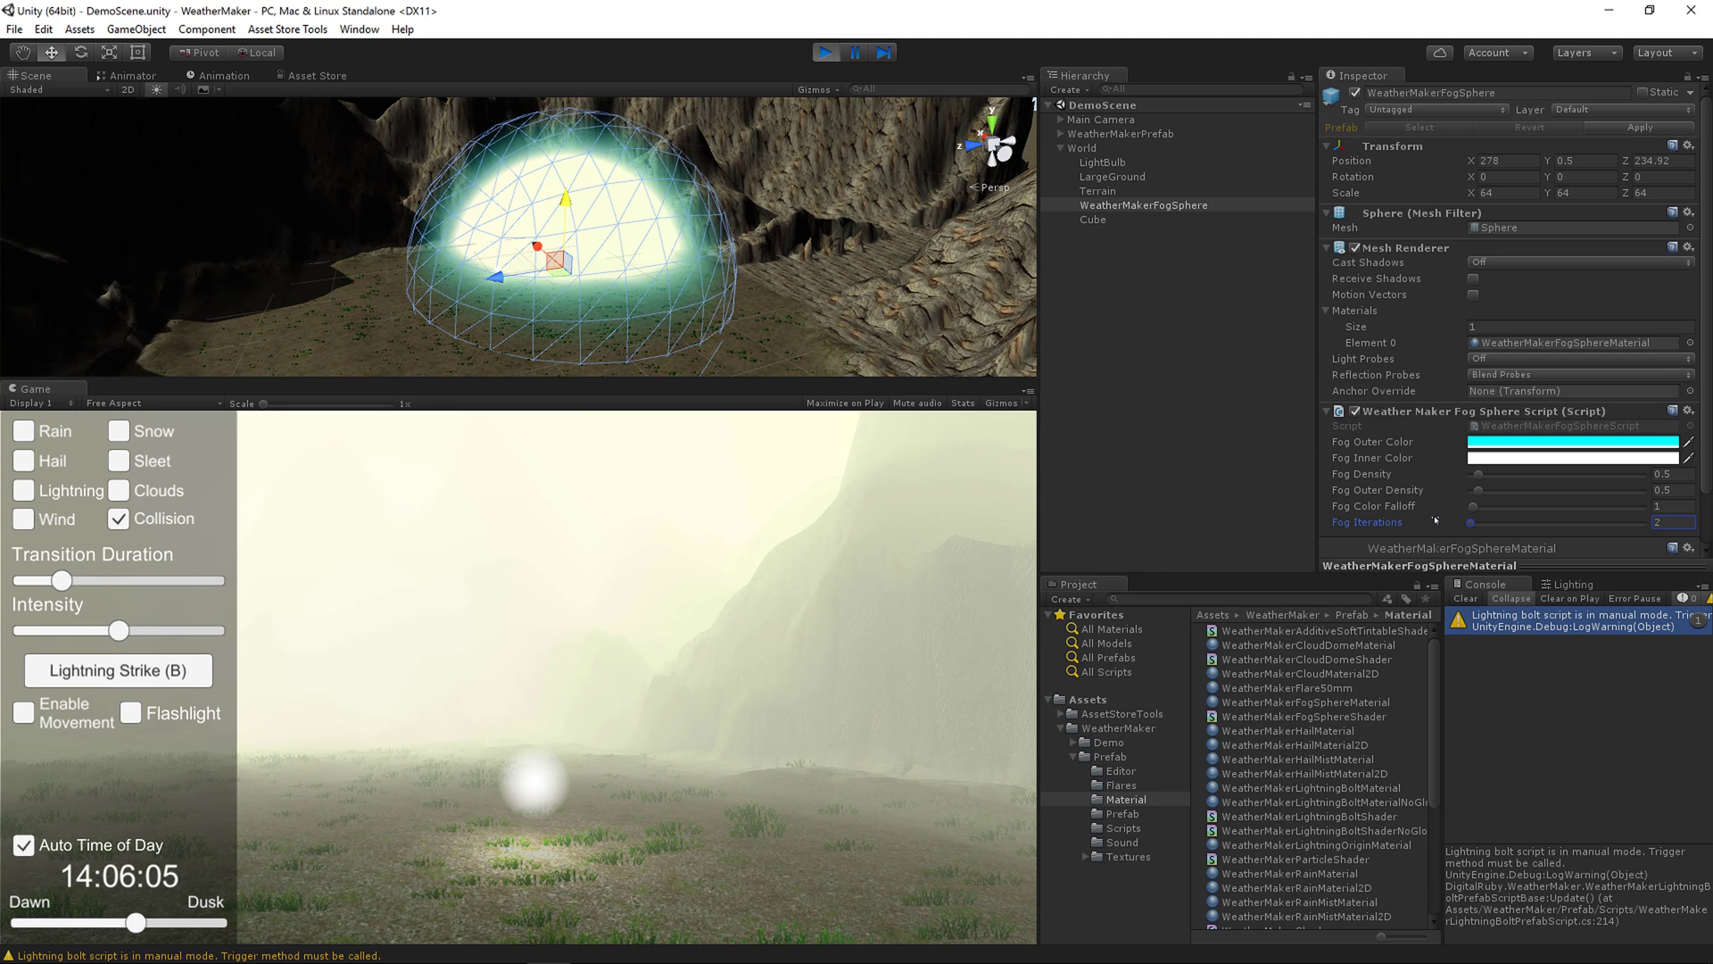
left_click_drag(1485, 520, 1508, 513)
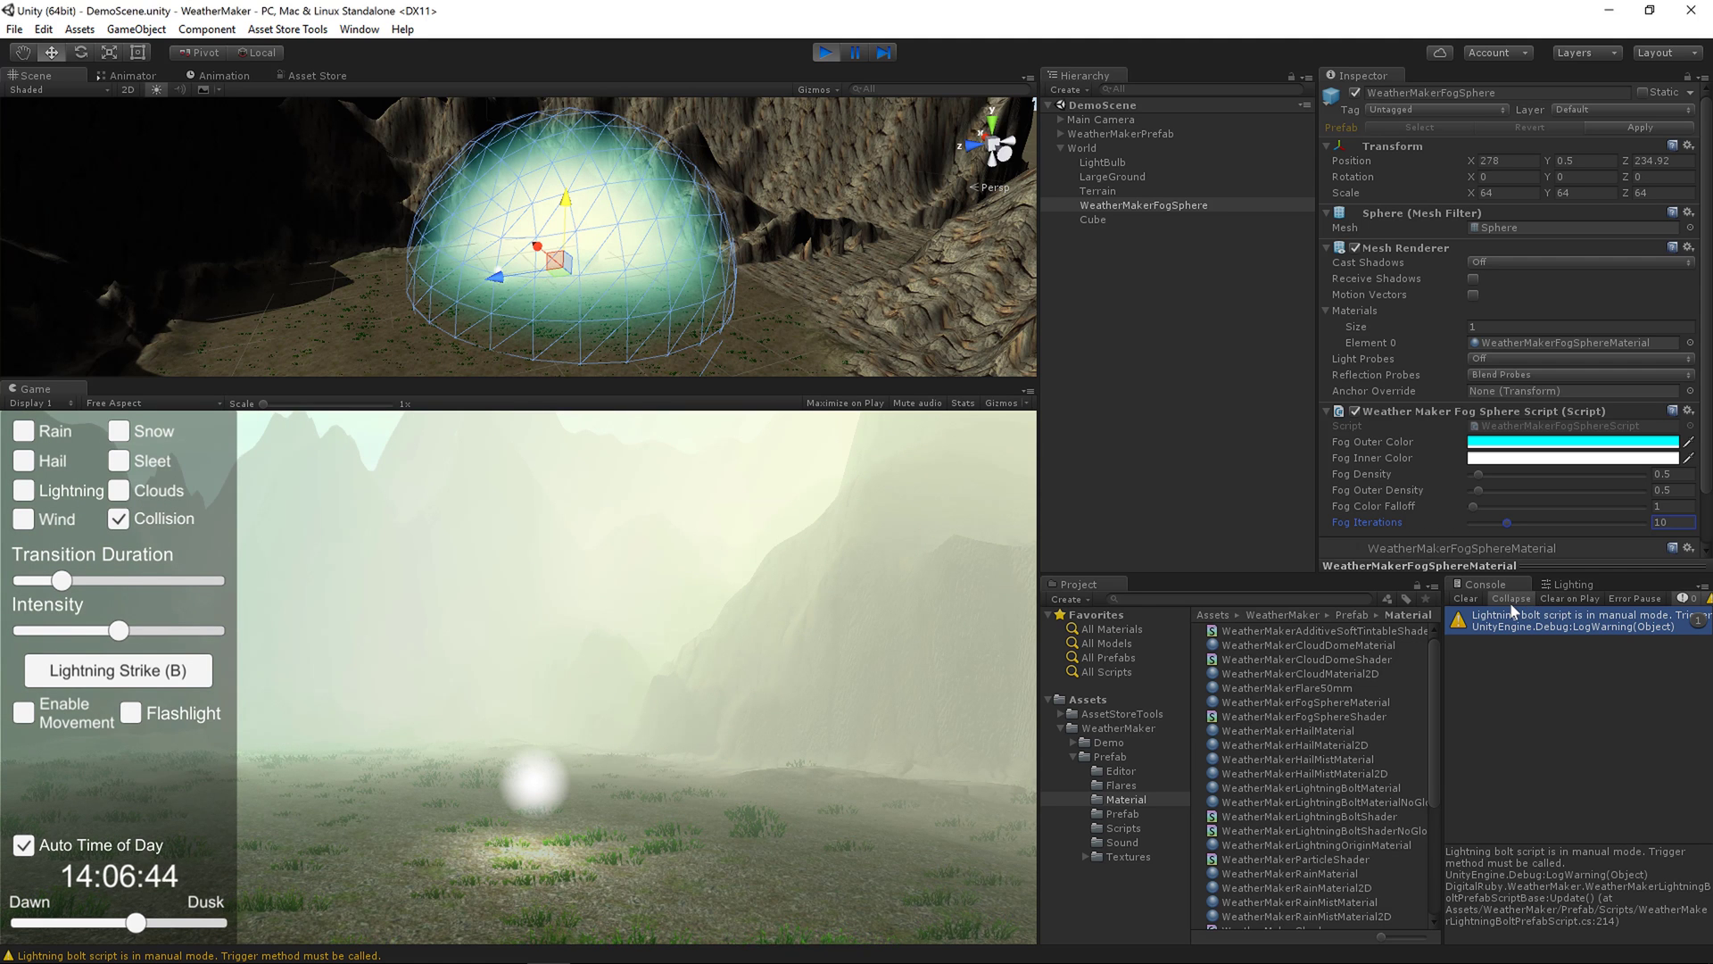